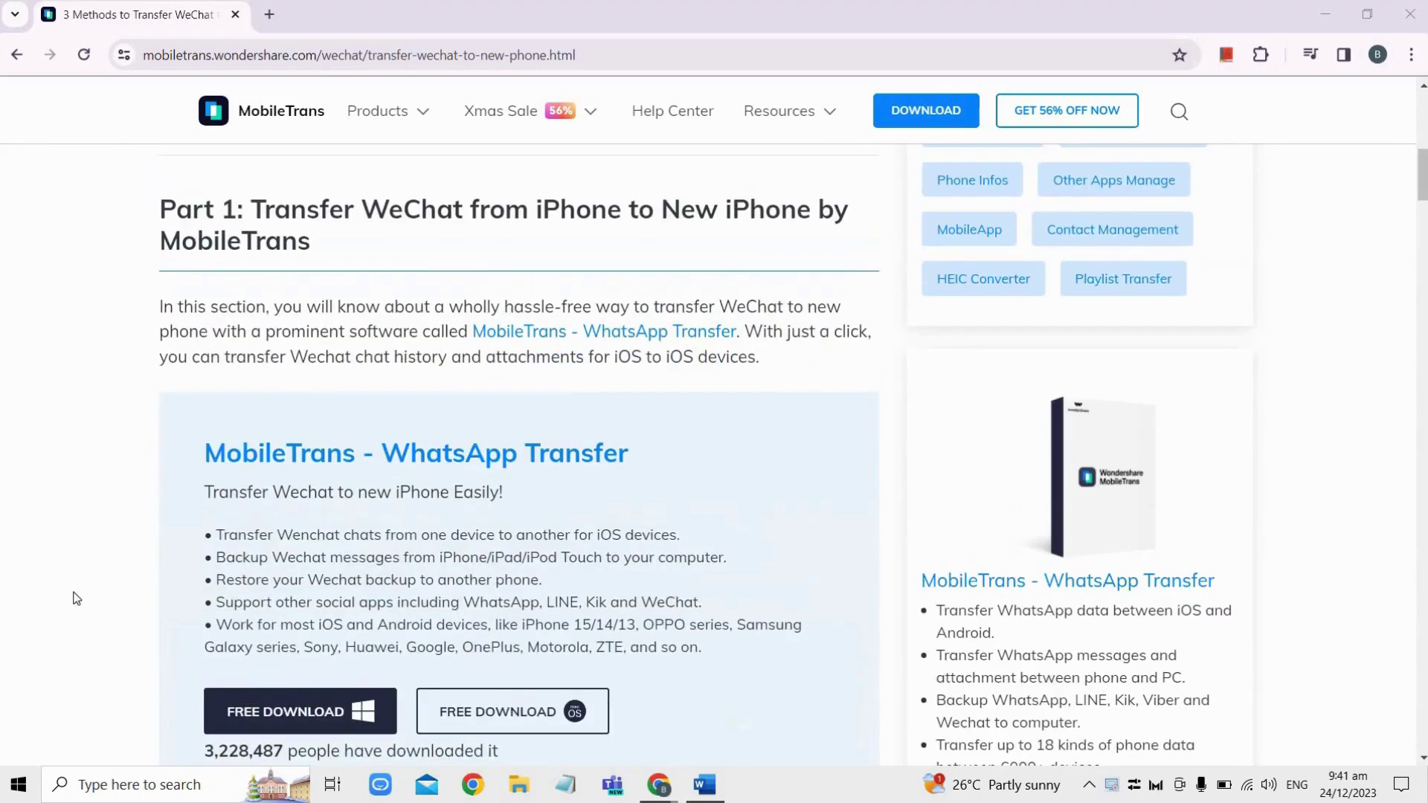
scroll(76, 599, "up", 5)
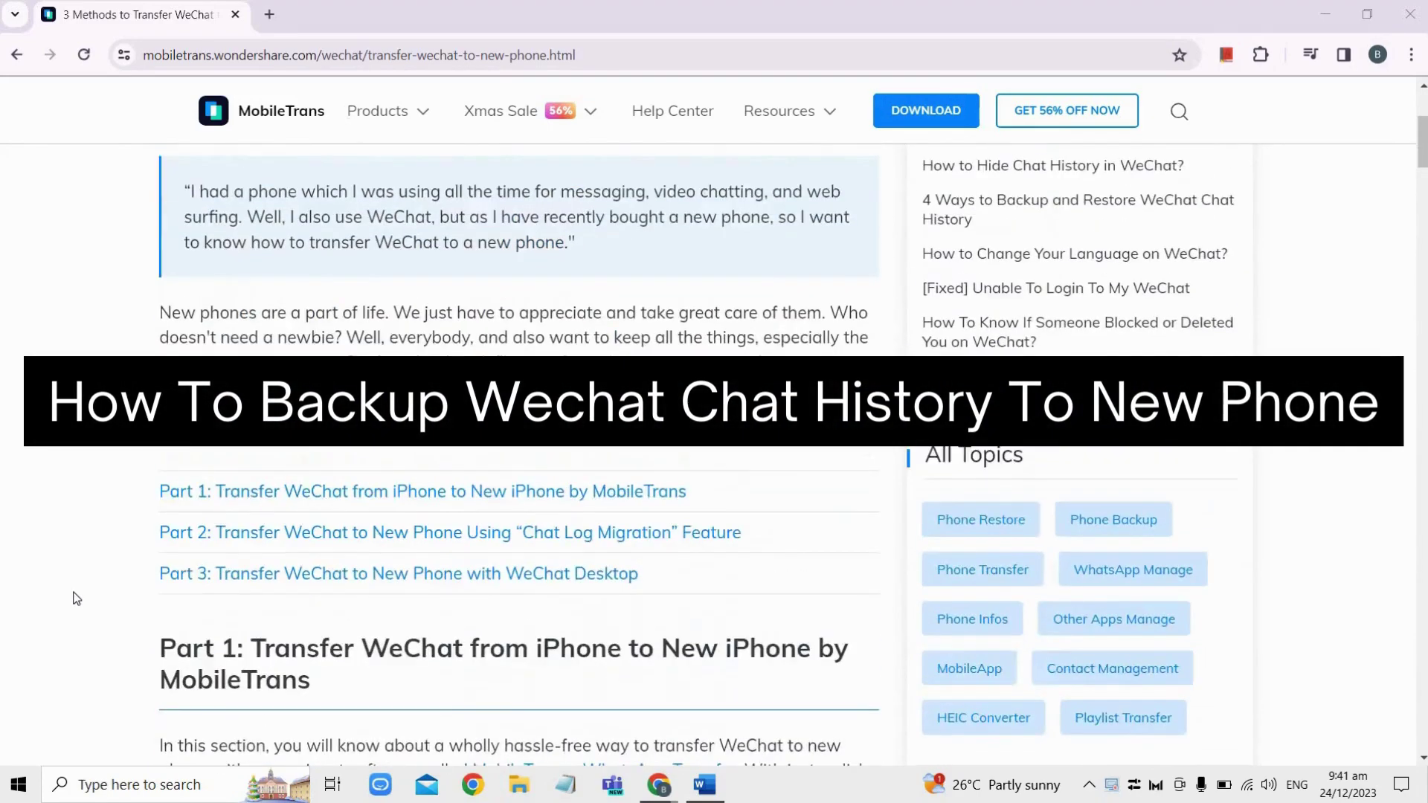
scroll(75, 599, "up", 5)
scroll(77, 599, "up", 5)
scroll(77, 600, "down", 4)
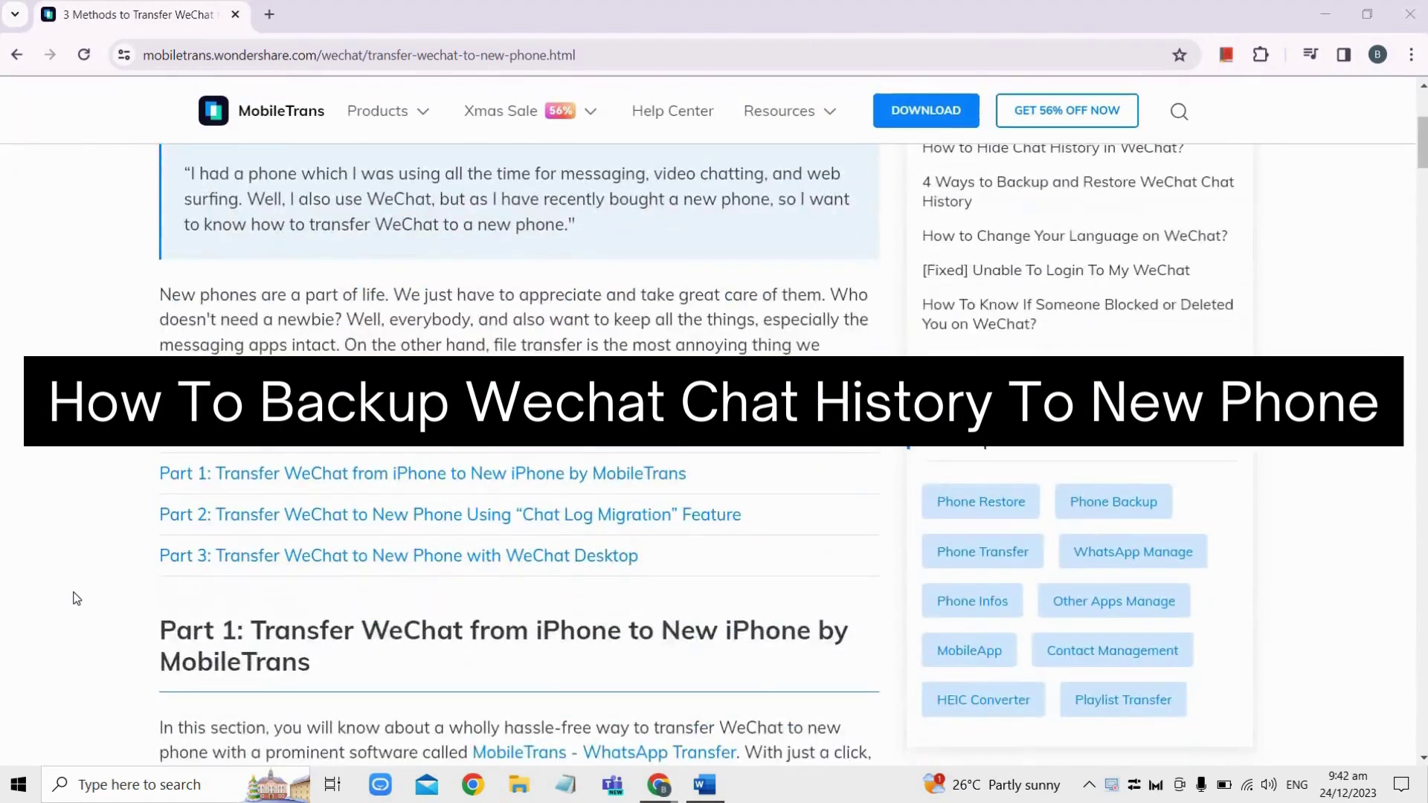
scroll(76, 599, "down", 1)
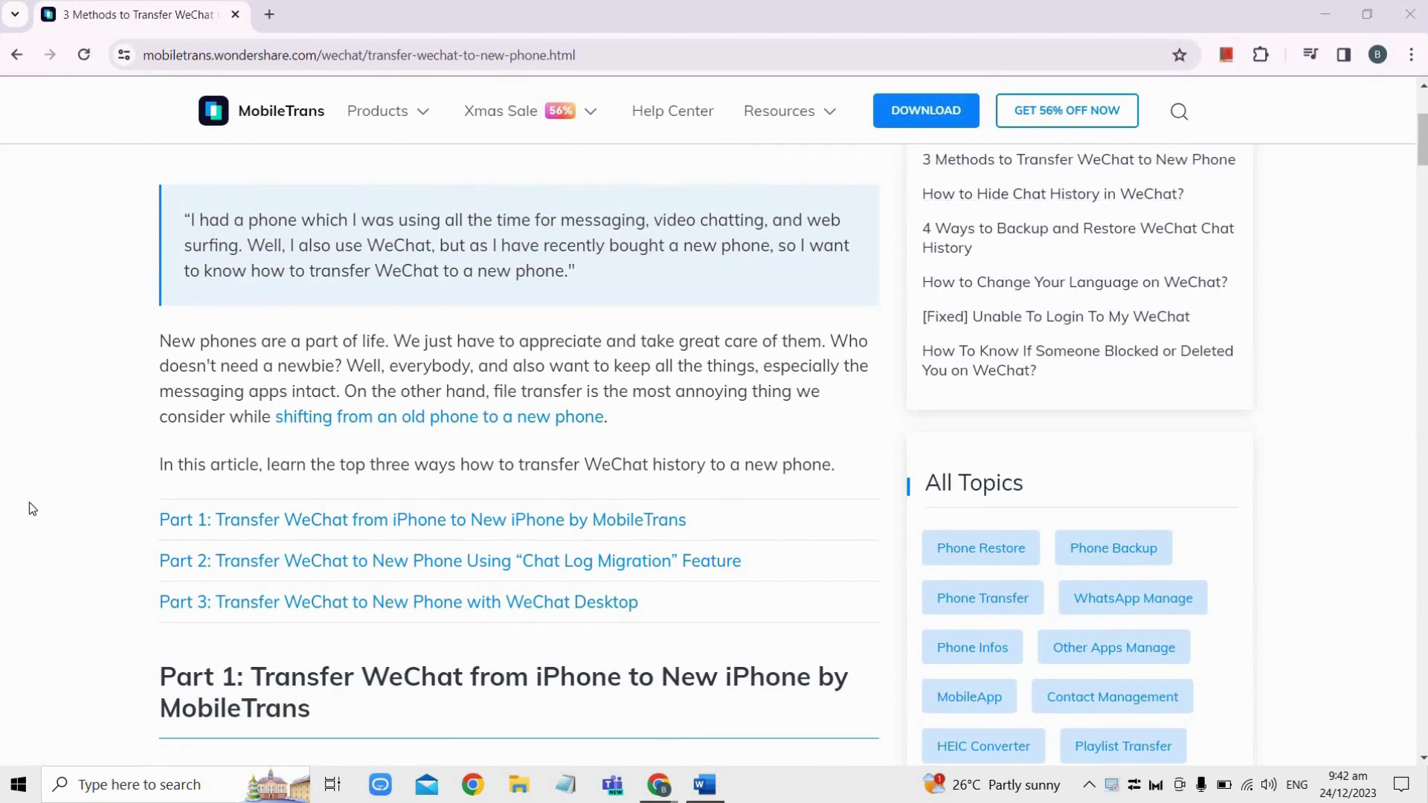
scroll(29, 502, "down", 3)
scroll(29, 503, "down", 2)
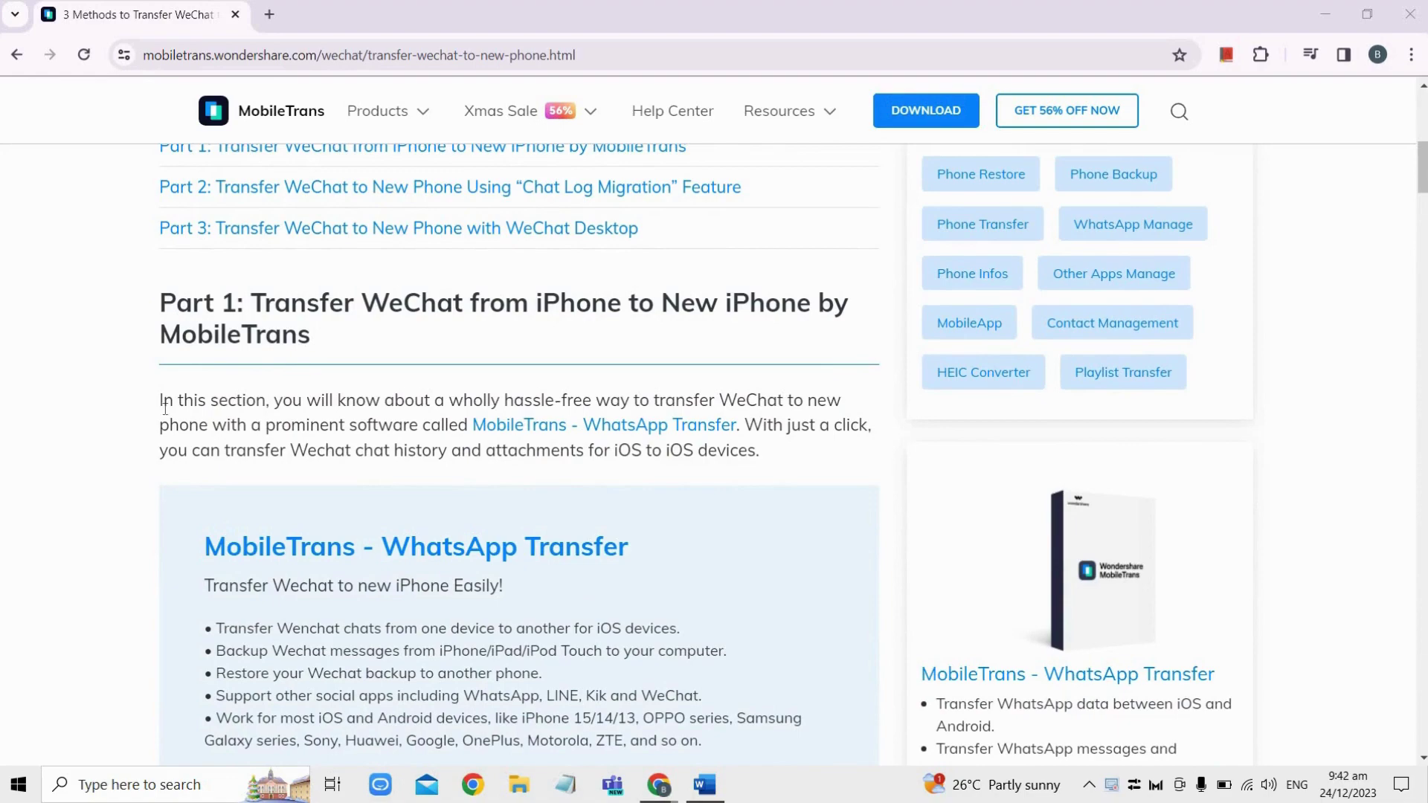
scroll(138, 443, "down", 4)
scroll(137, 445, "down", 2)
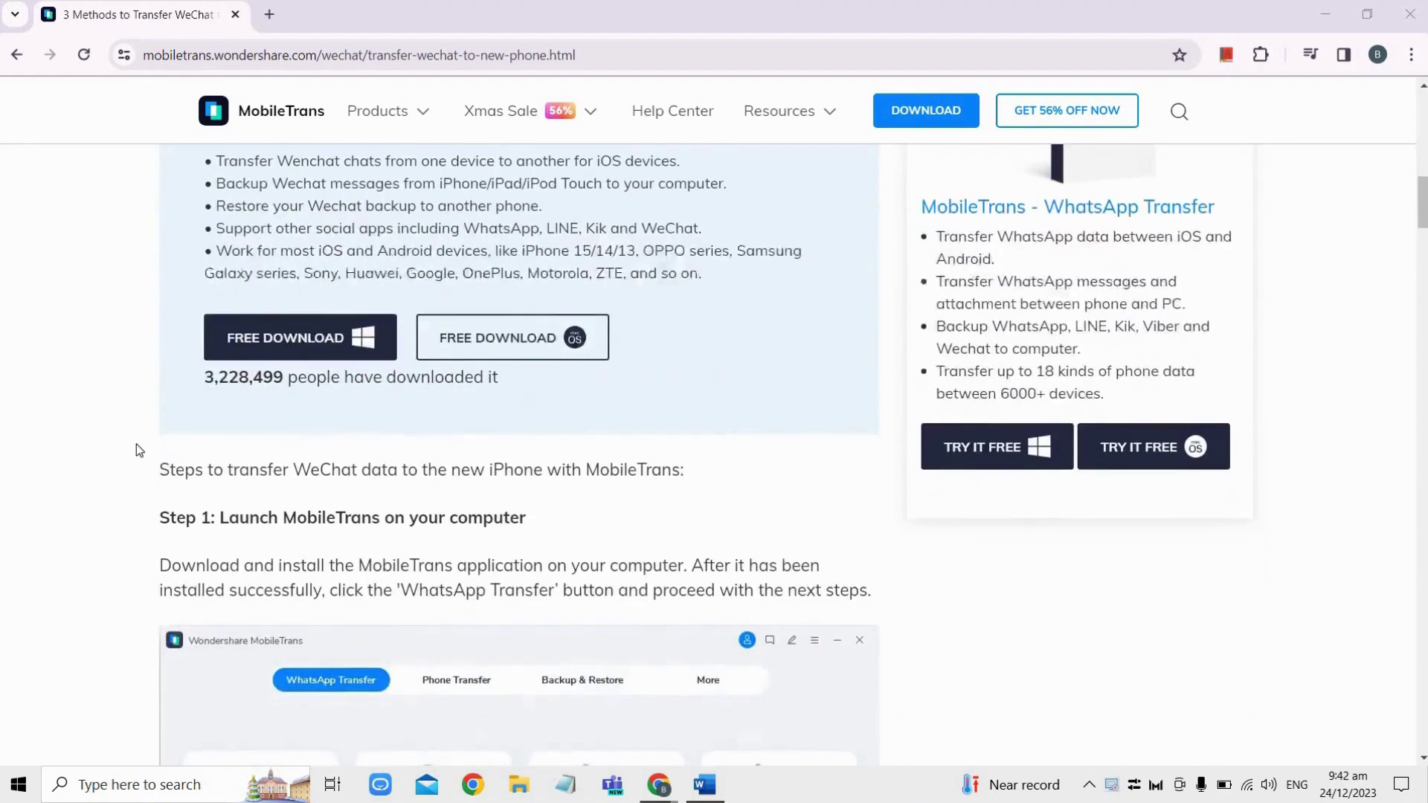
scroll(137, 444, "down", 2)
- Select the Step 1 heading 'Launch MobileTrans on your computer'
left_click_drag(217, 333, 534, 339)
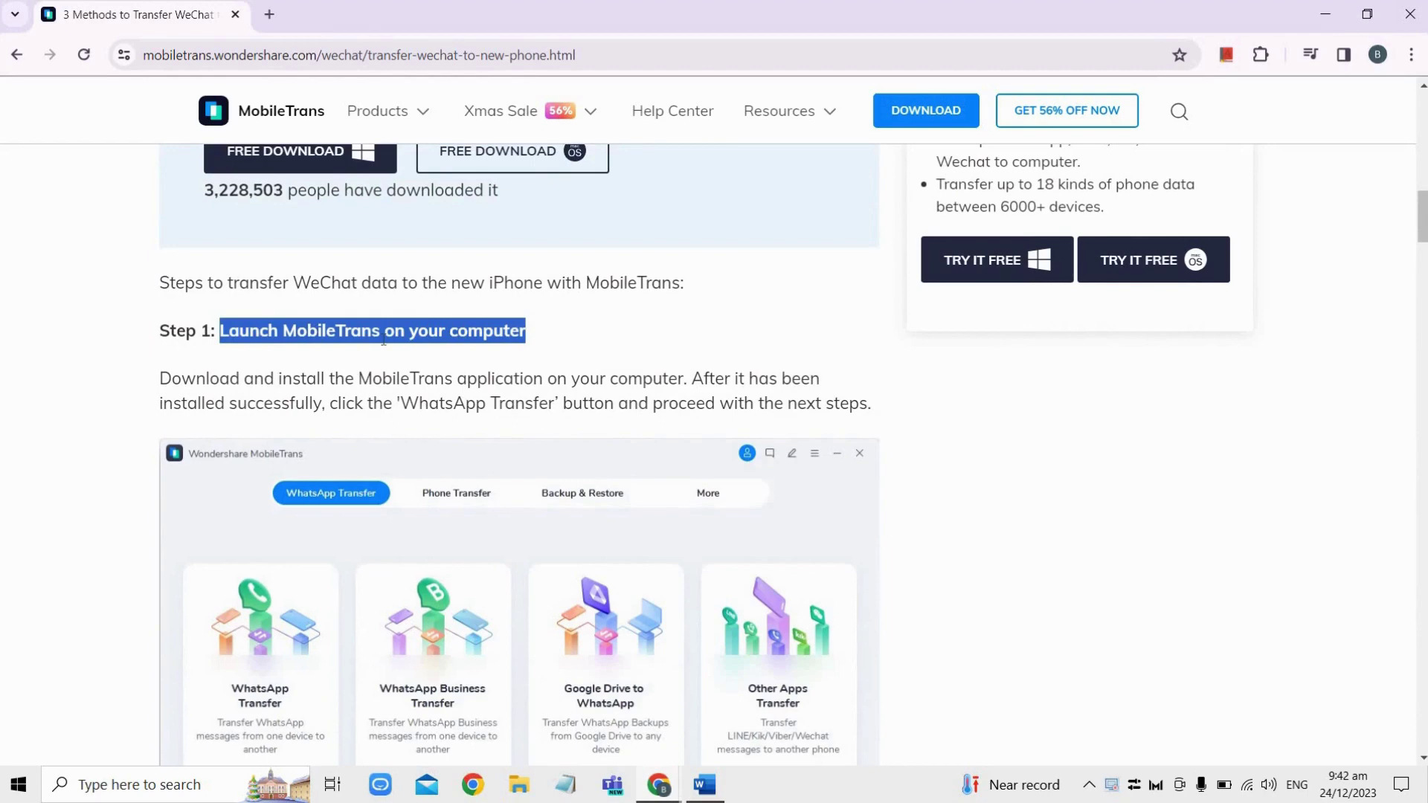
scroll(383, 339, "down", 1)
scroll(383, 339, "down", 1)
scroll(383, 340, "up", 1)
scroll(382, 340, "down", 1)
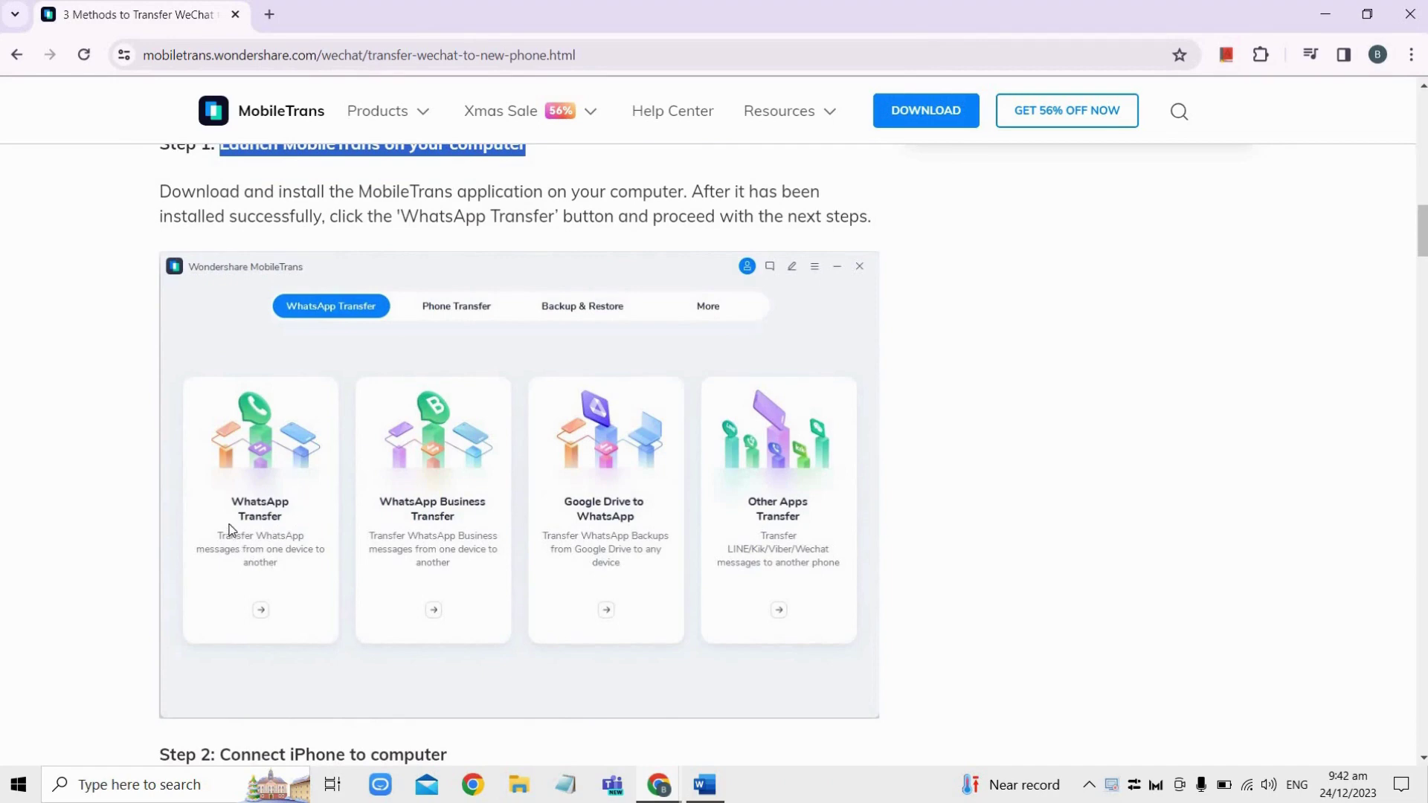
scroll(21, 498, "down", 5)
scroll(20, 497, "down", 4)
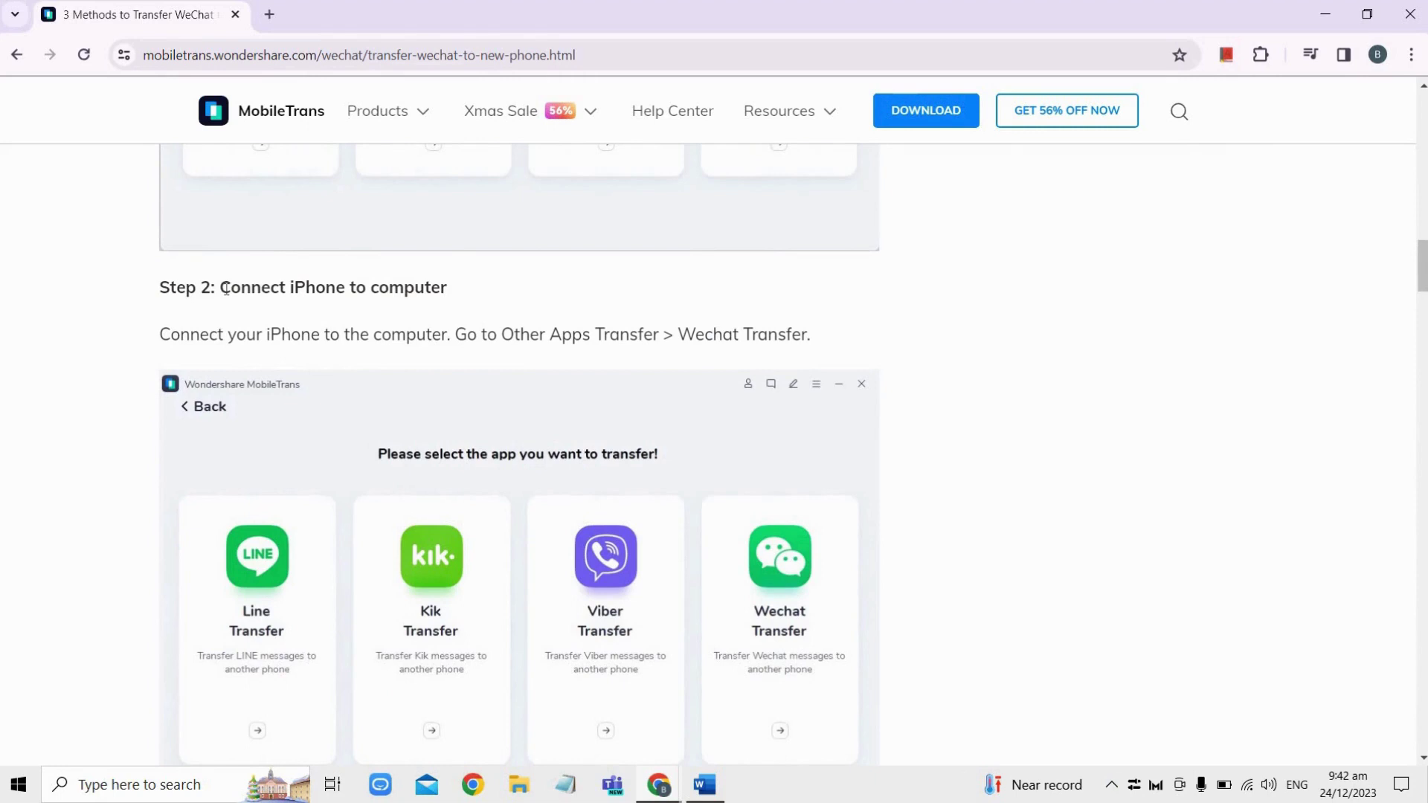
- Highlight the Step 2 heading 'Connect iPhone to computer', then clear the Step 4 highlight
left_click_drag(220, 287, 449, 287)
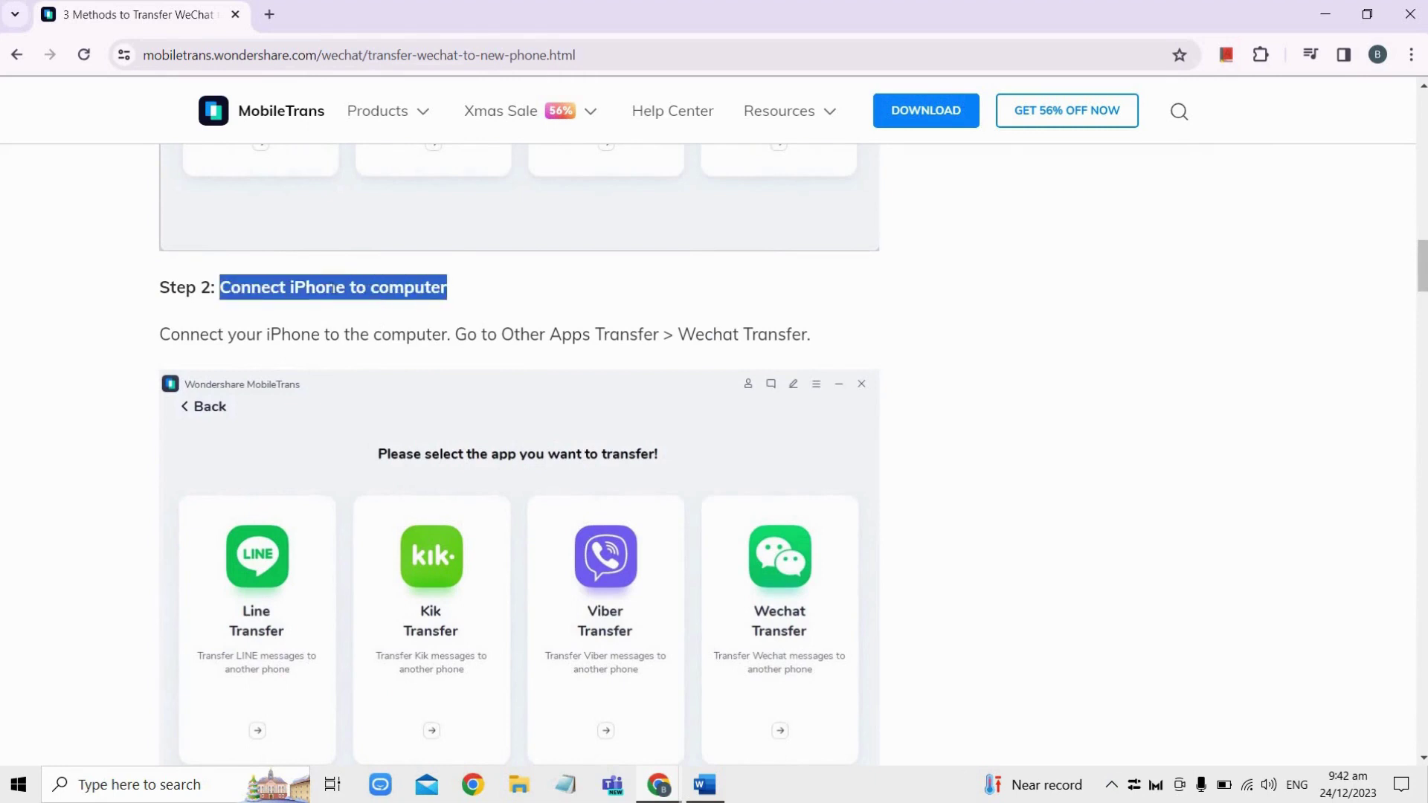
scroll(416, 401, "down", 1)
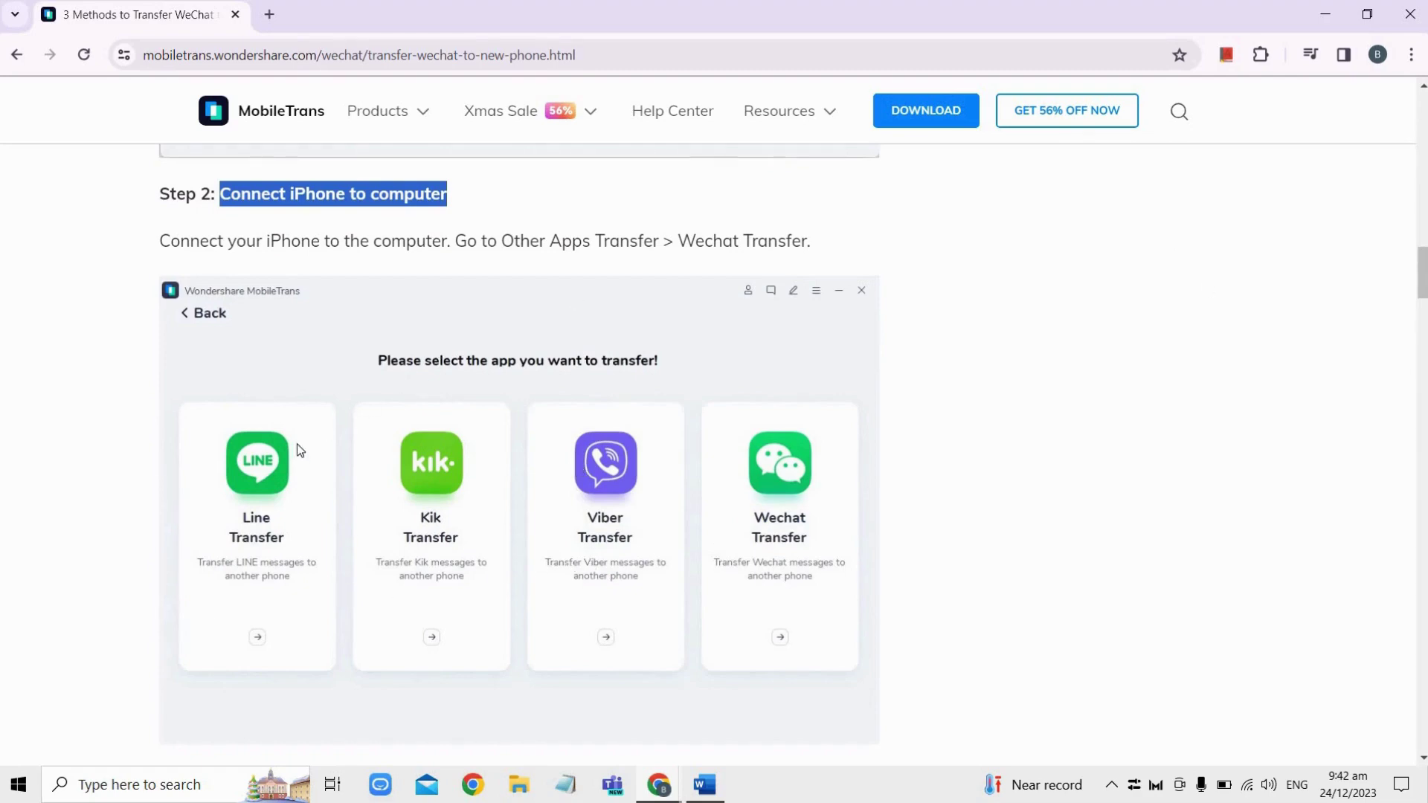
scroll(12, 468, "down", 3)
scroll(46, 465, "down", 2)
scroll(45, 465, "down", 1)
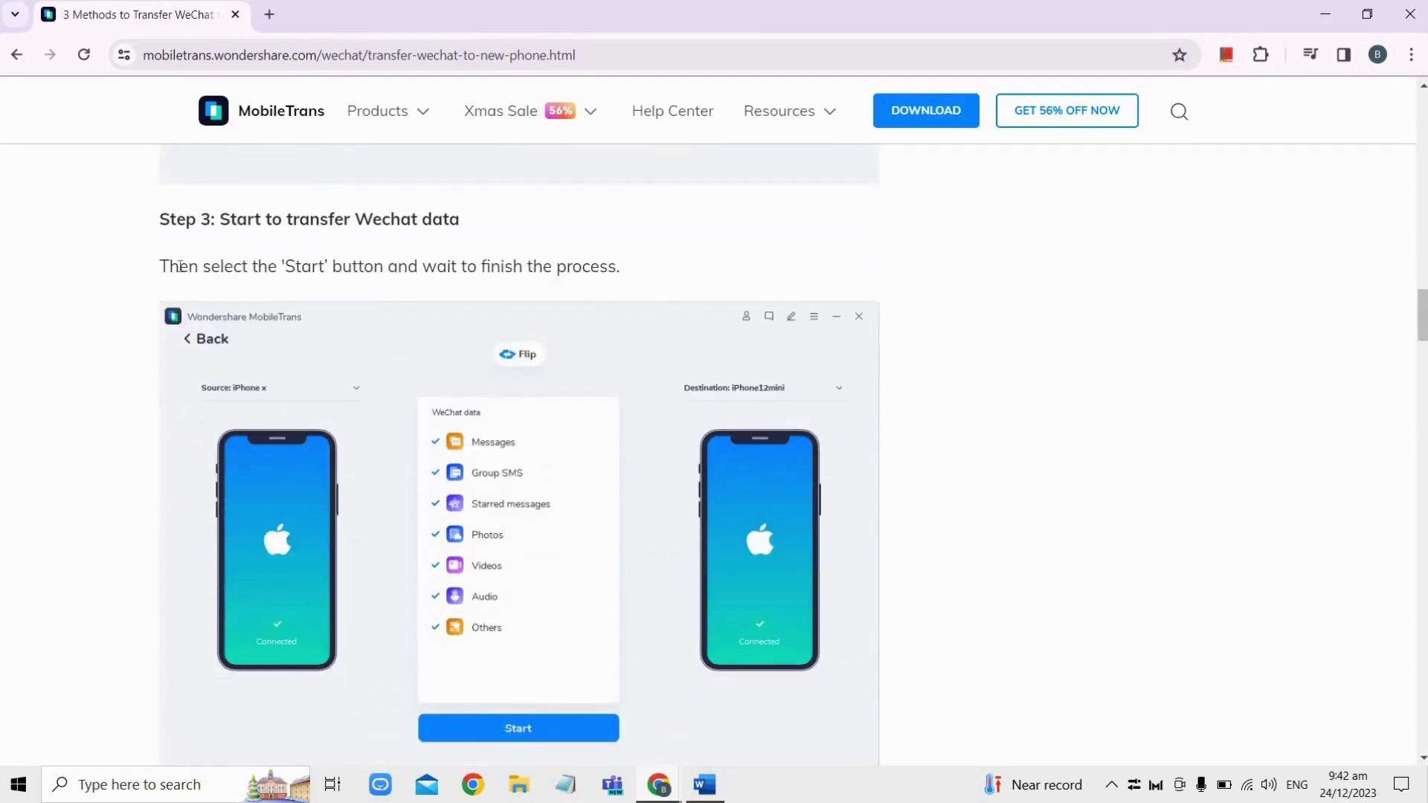
left_click_drag(221, 219, 460, 219)
scroll(298, 416, "down", 1)
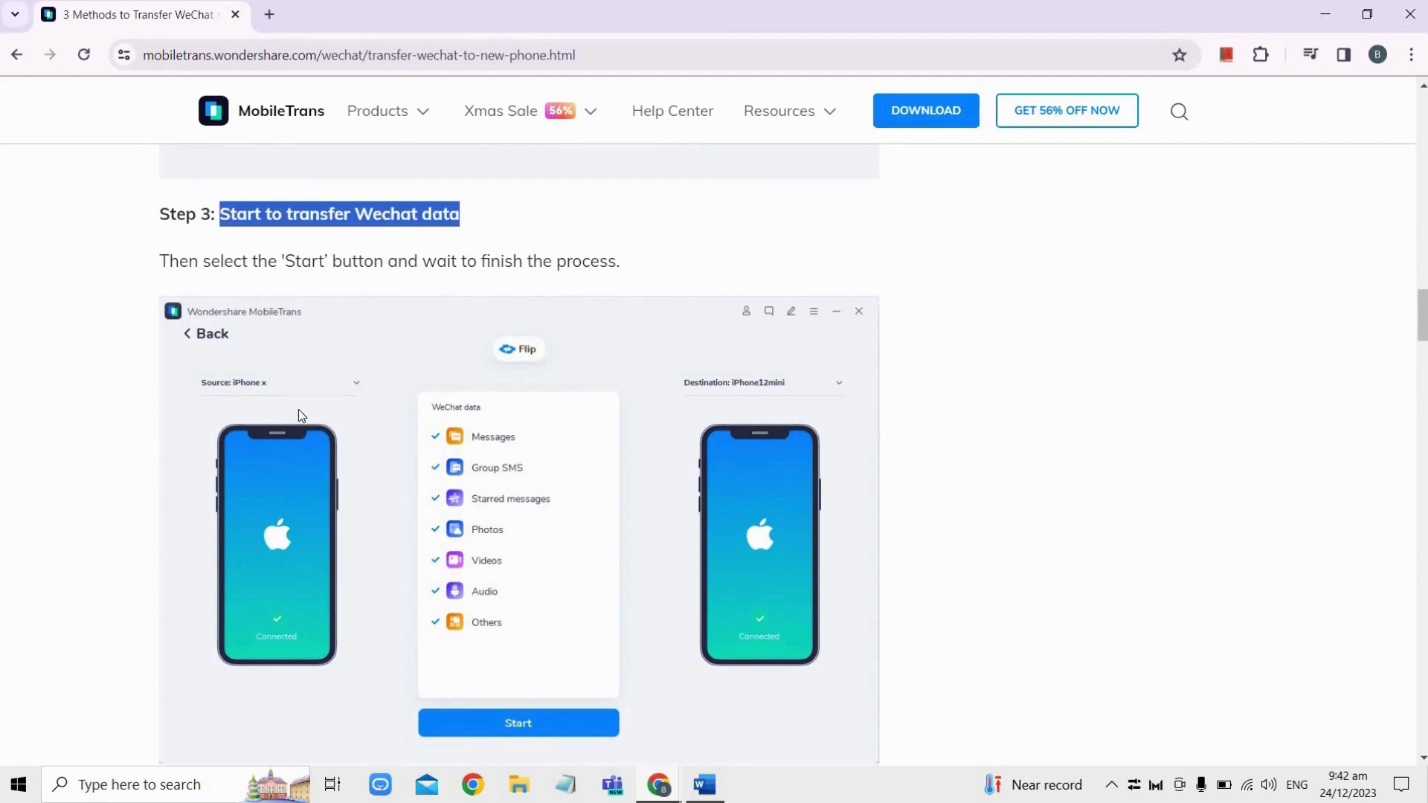
scroll(298, 415, "down", 1)
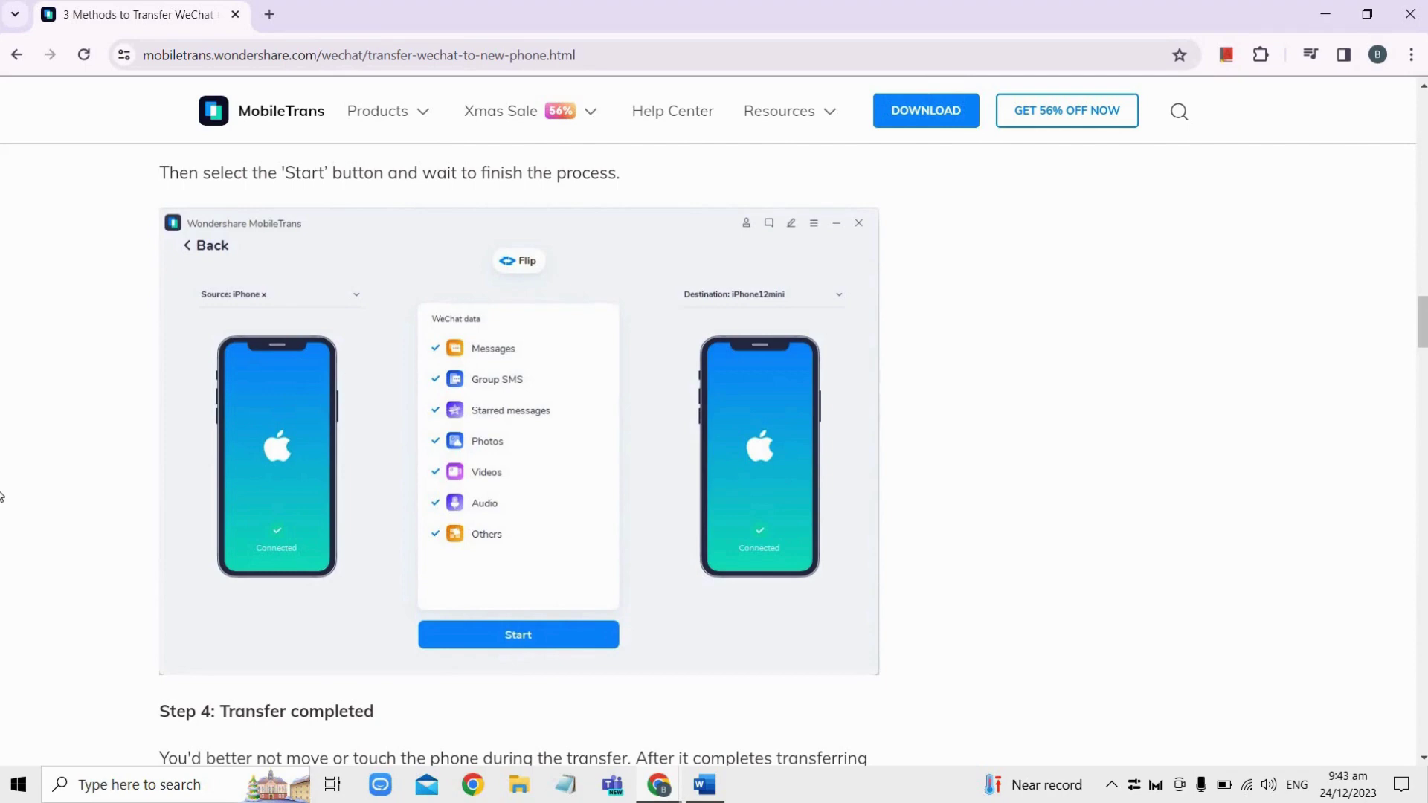
scroll(3, 480, "down", 4)
scroll(3, 481, "down", 2)
scroll(3, 480, "down", 1)
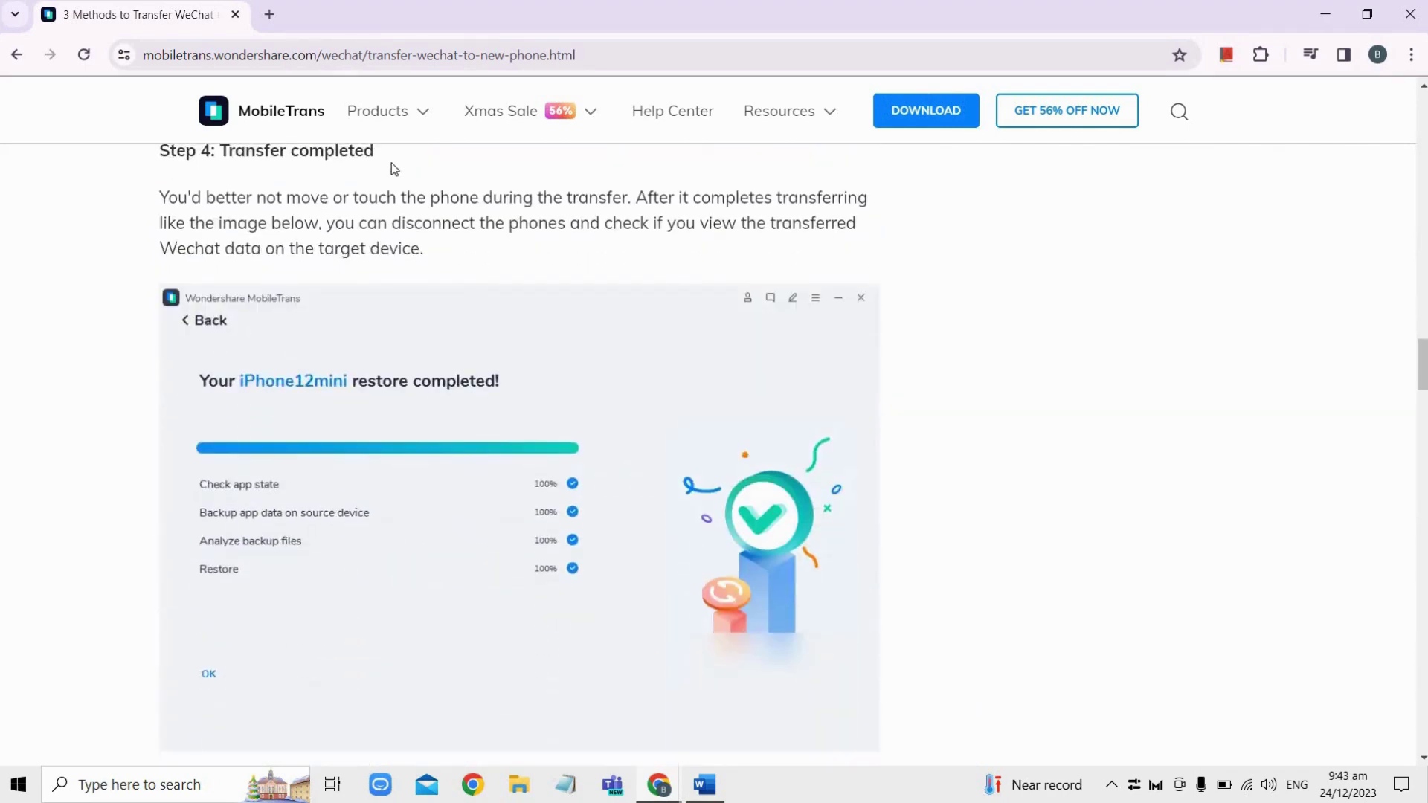
left_click_drag(374, 151, 186, 151)
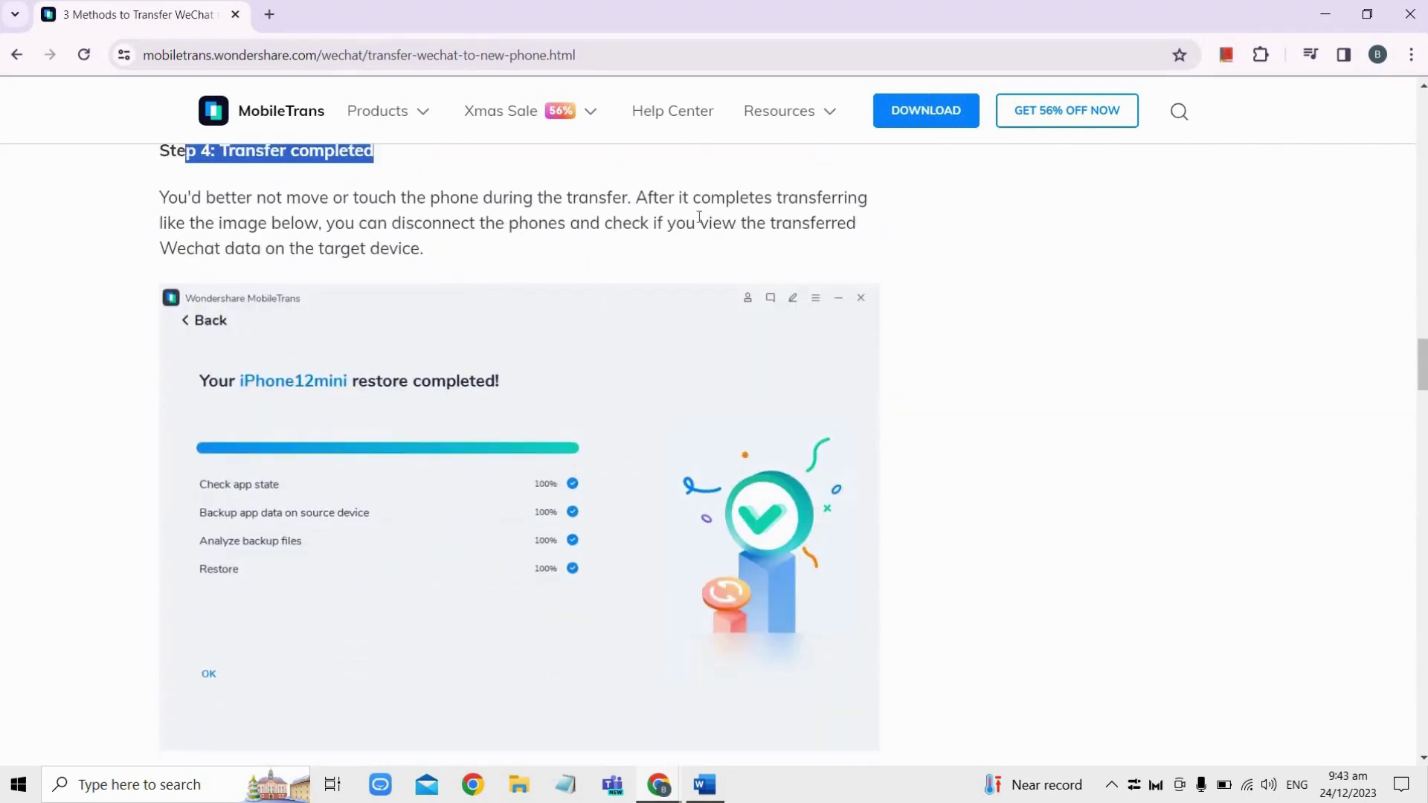
left_click(365, 364)
scroll(365, 365, "down", 1)
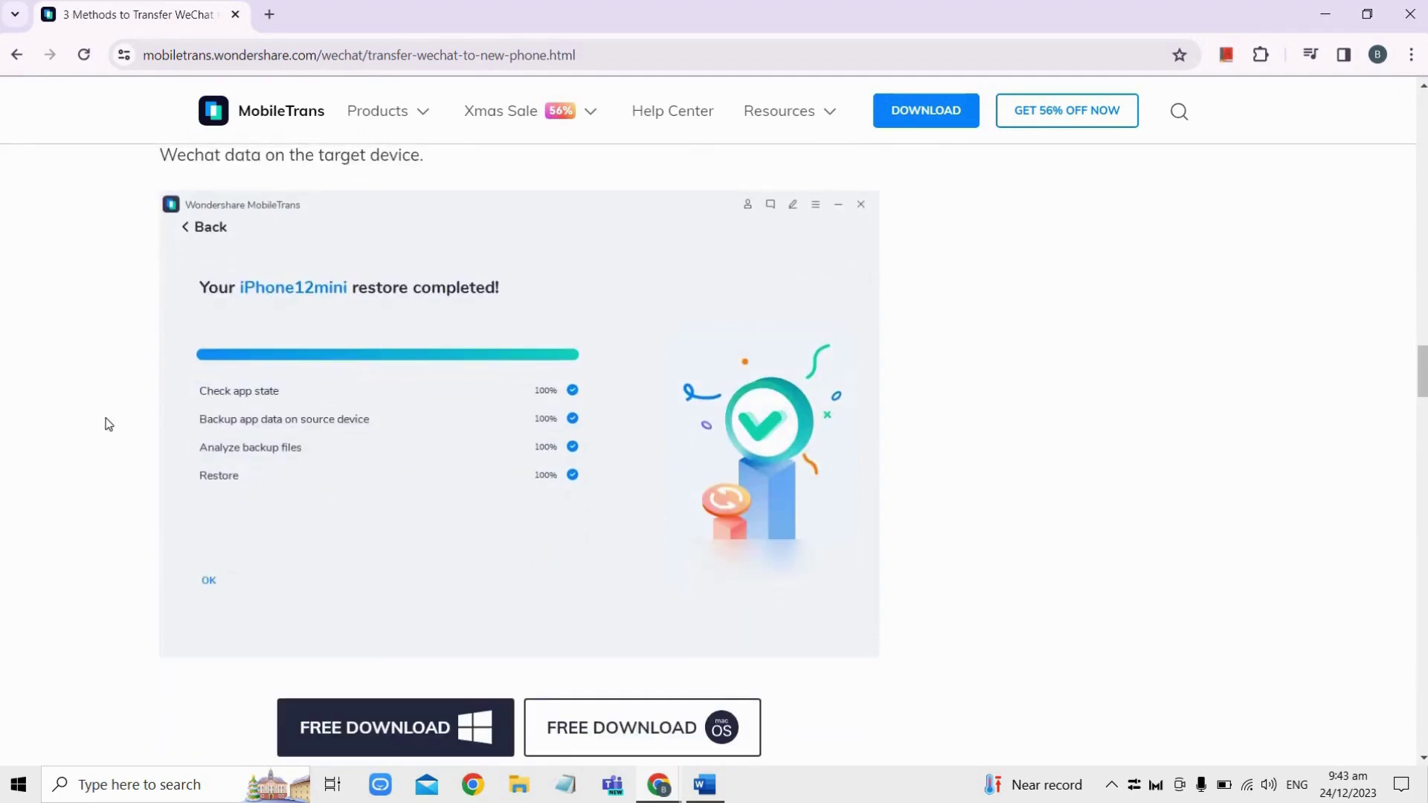
scroll(106, 418, "down", 2)
scroll(106, 418, "down", 3)
scroll(106, 418, "down", 1)
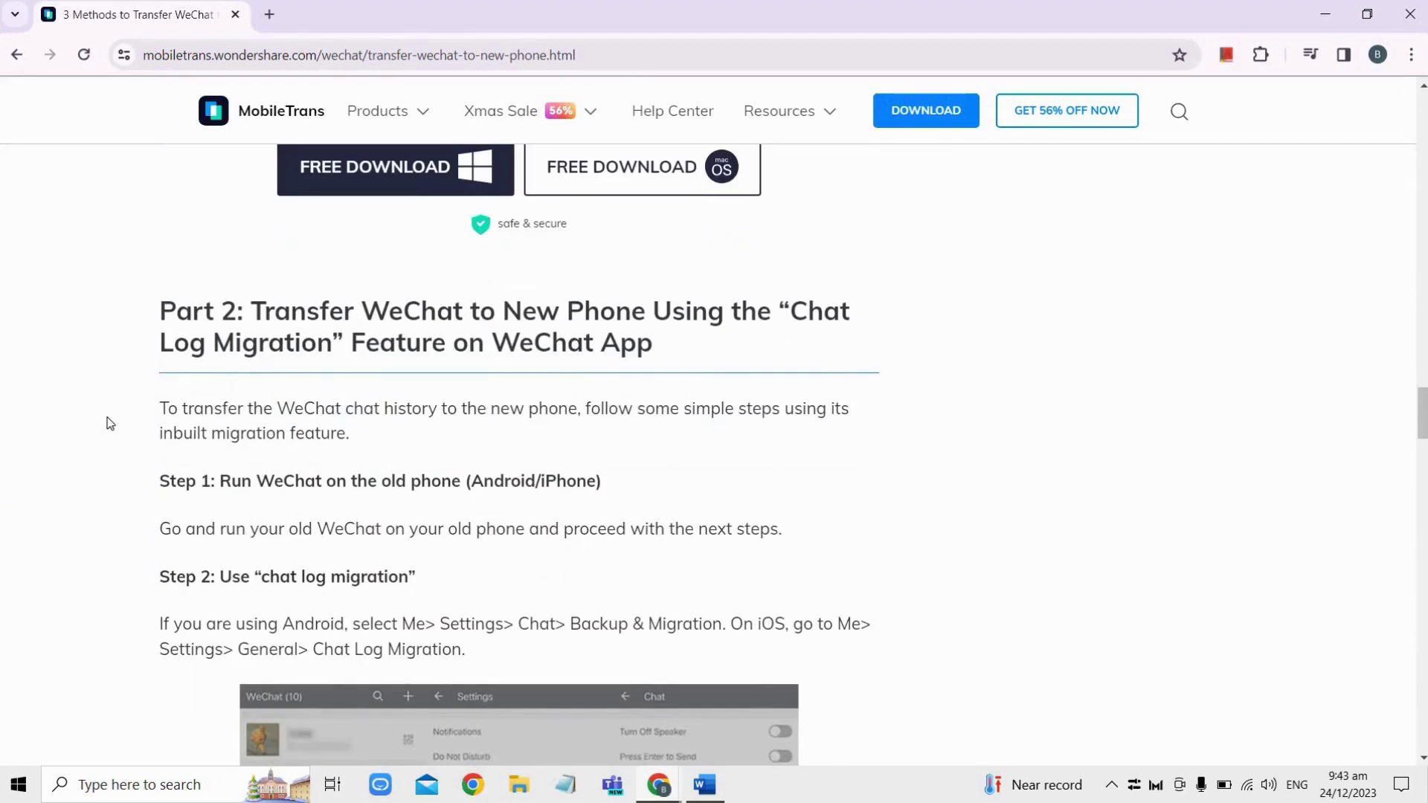
- Highlight the Part 2 heading, then the Step 4 log-in heading, clearing each afterward
left_click_drag(252, 321, 653, 346)
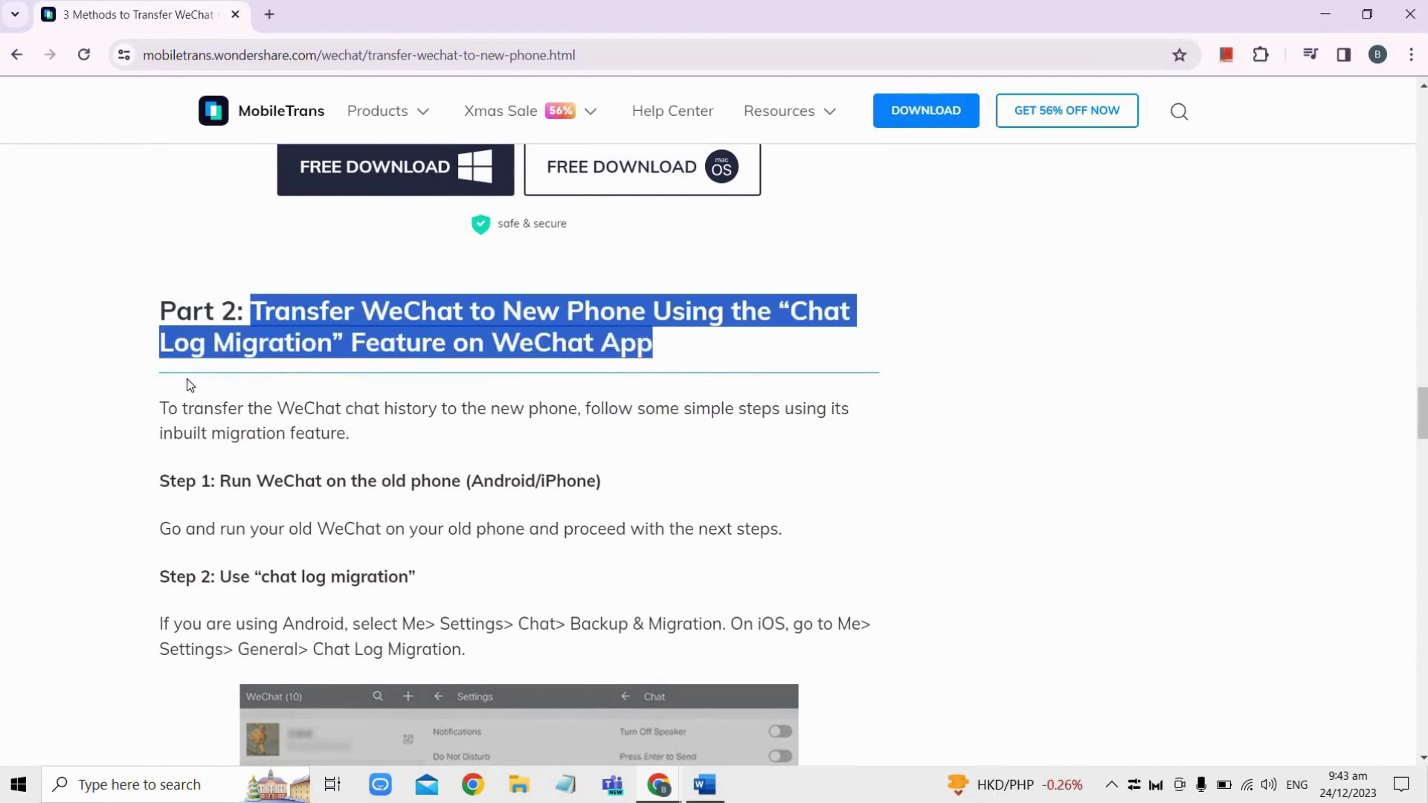
left_click(3, 387)
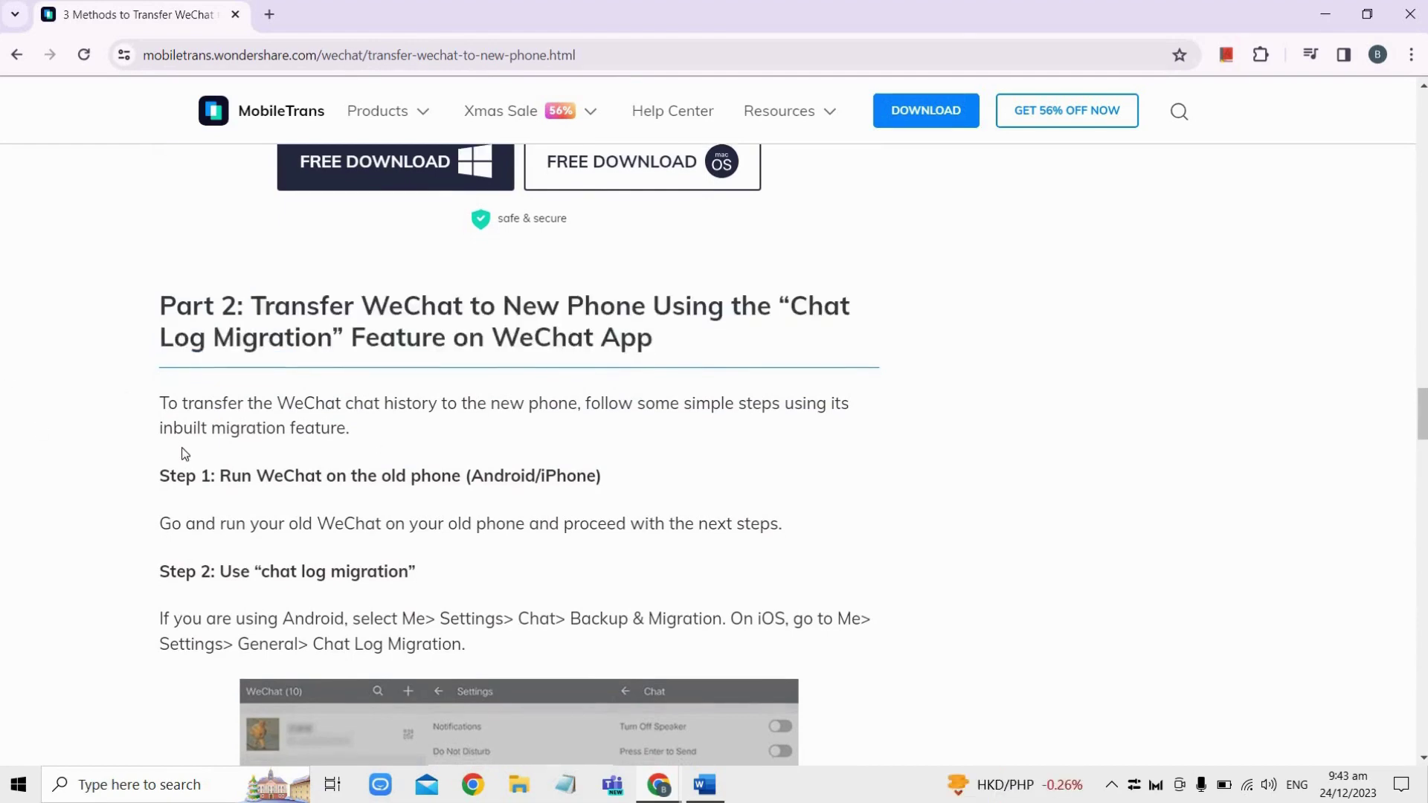
scroll(183, 448, "down", 2)
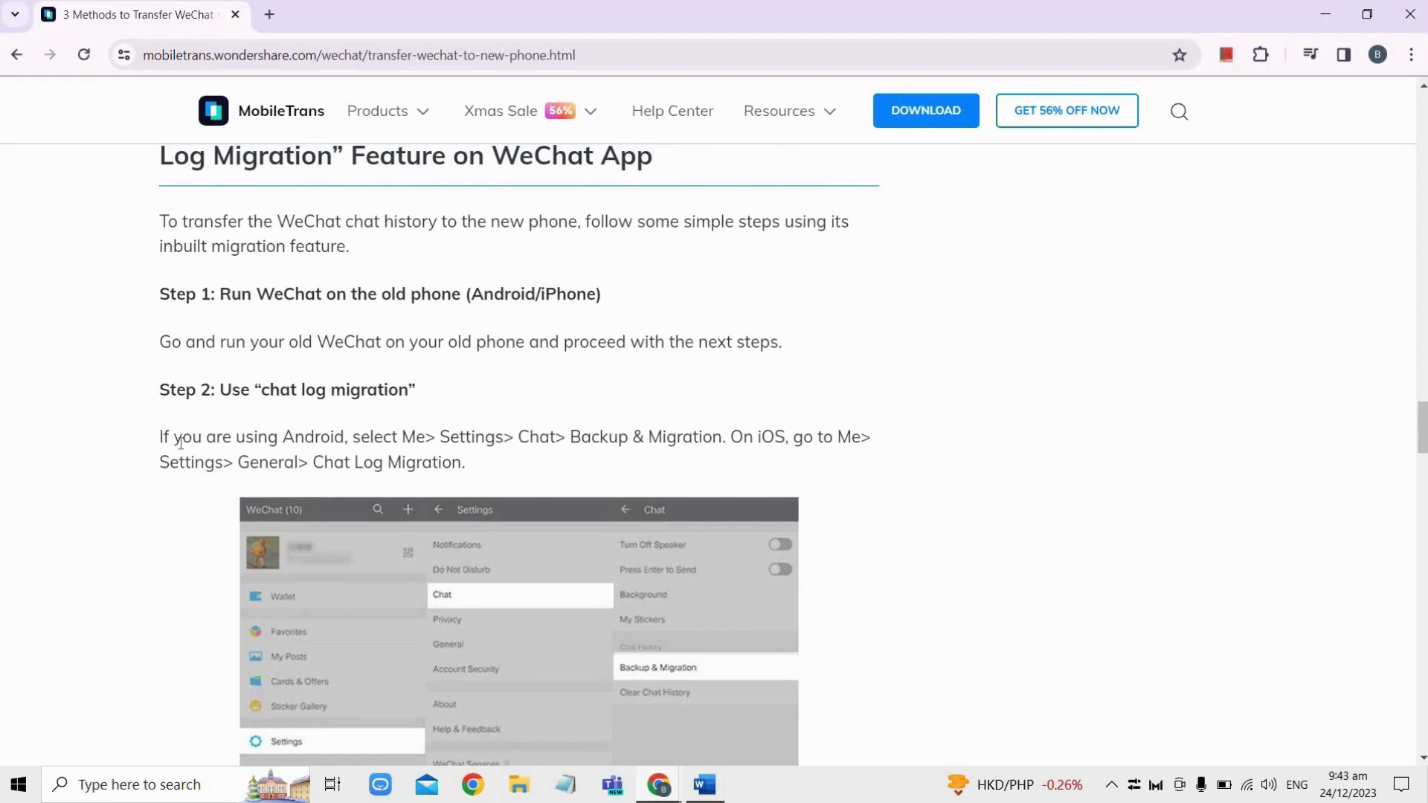
scroll(179, 442, "down", 2)
scroll(179, 442, "down", 2)
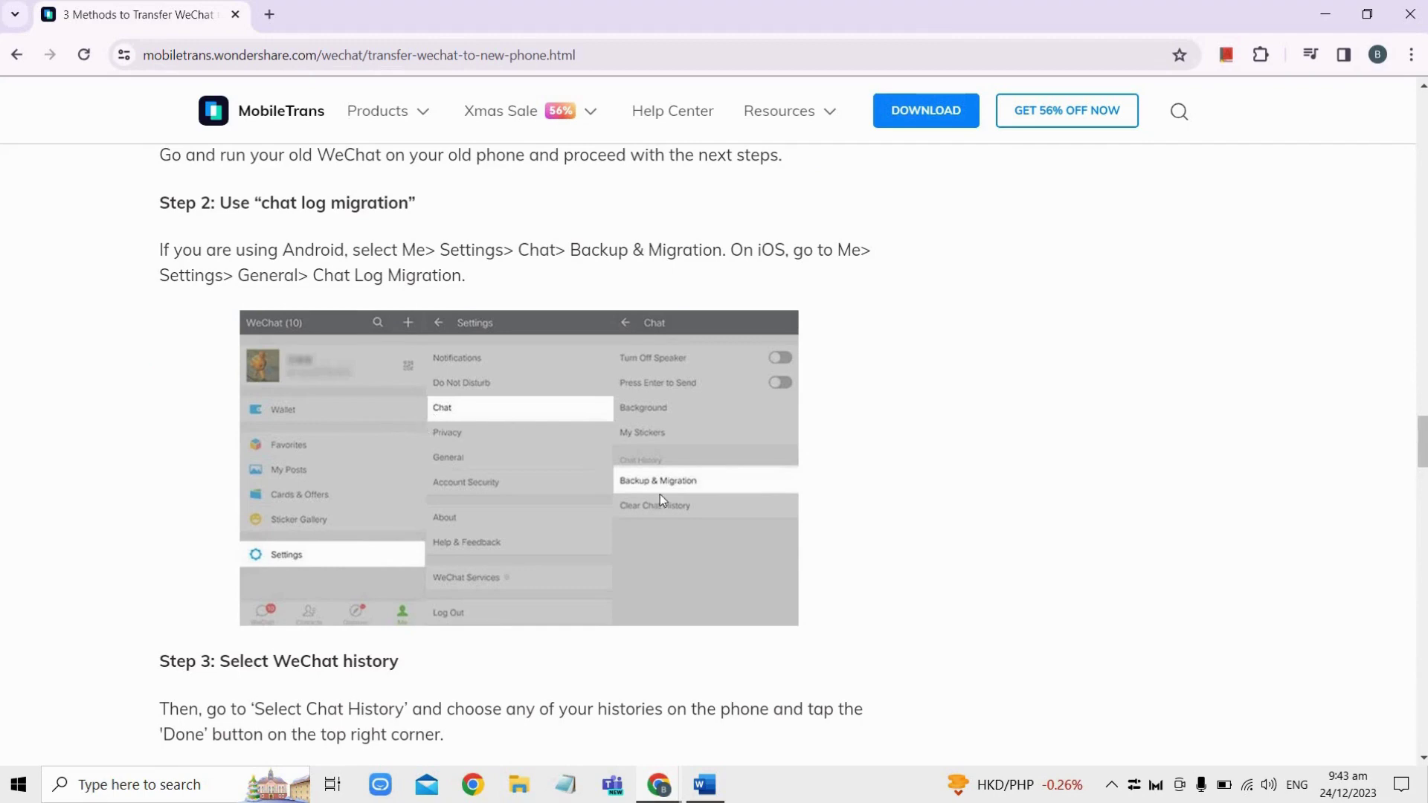
scroll(621, 451, "down", 2)
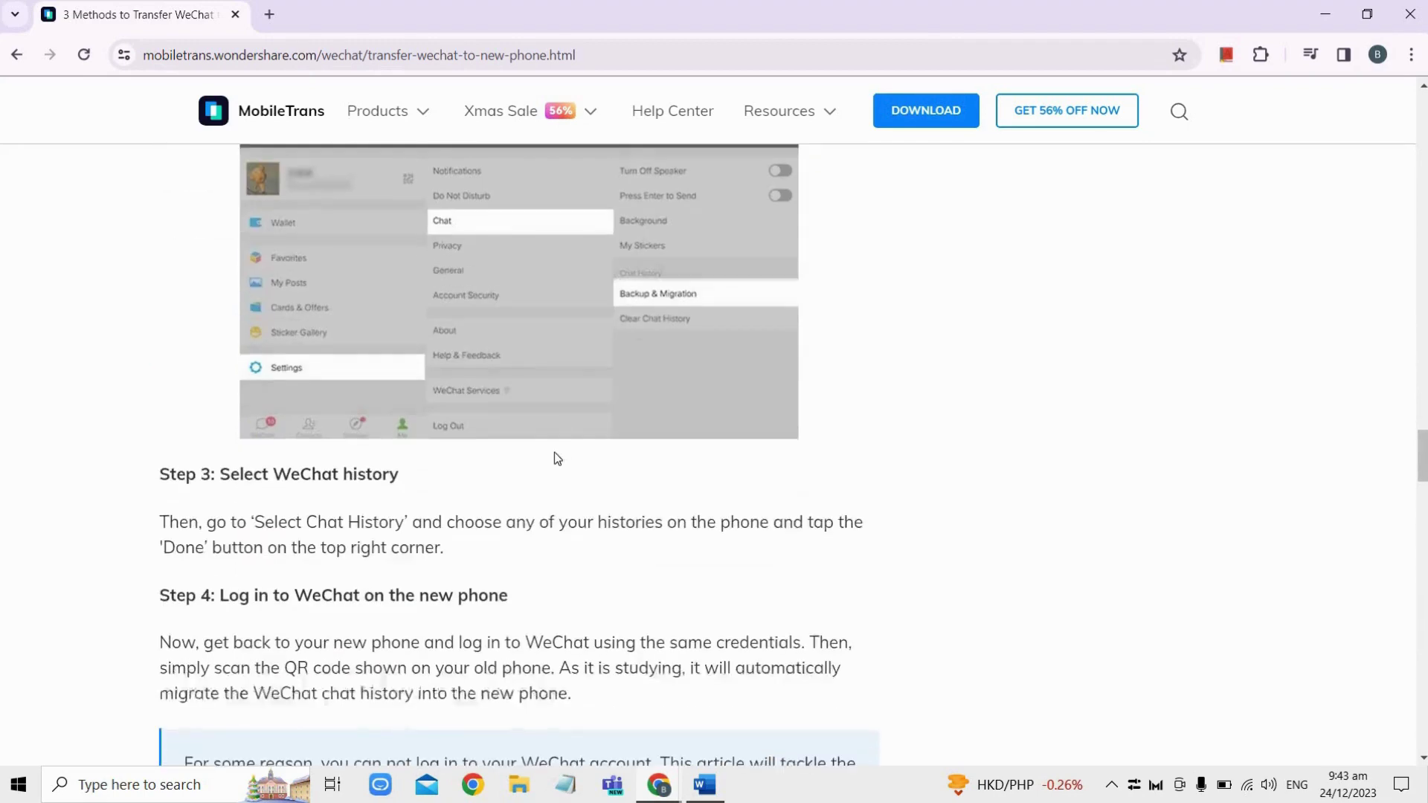
scroll(542, 451, "down", 1)
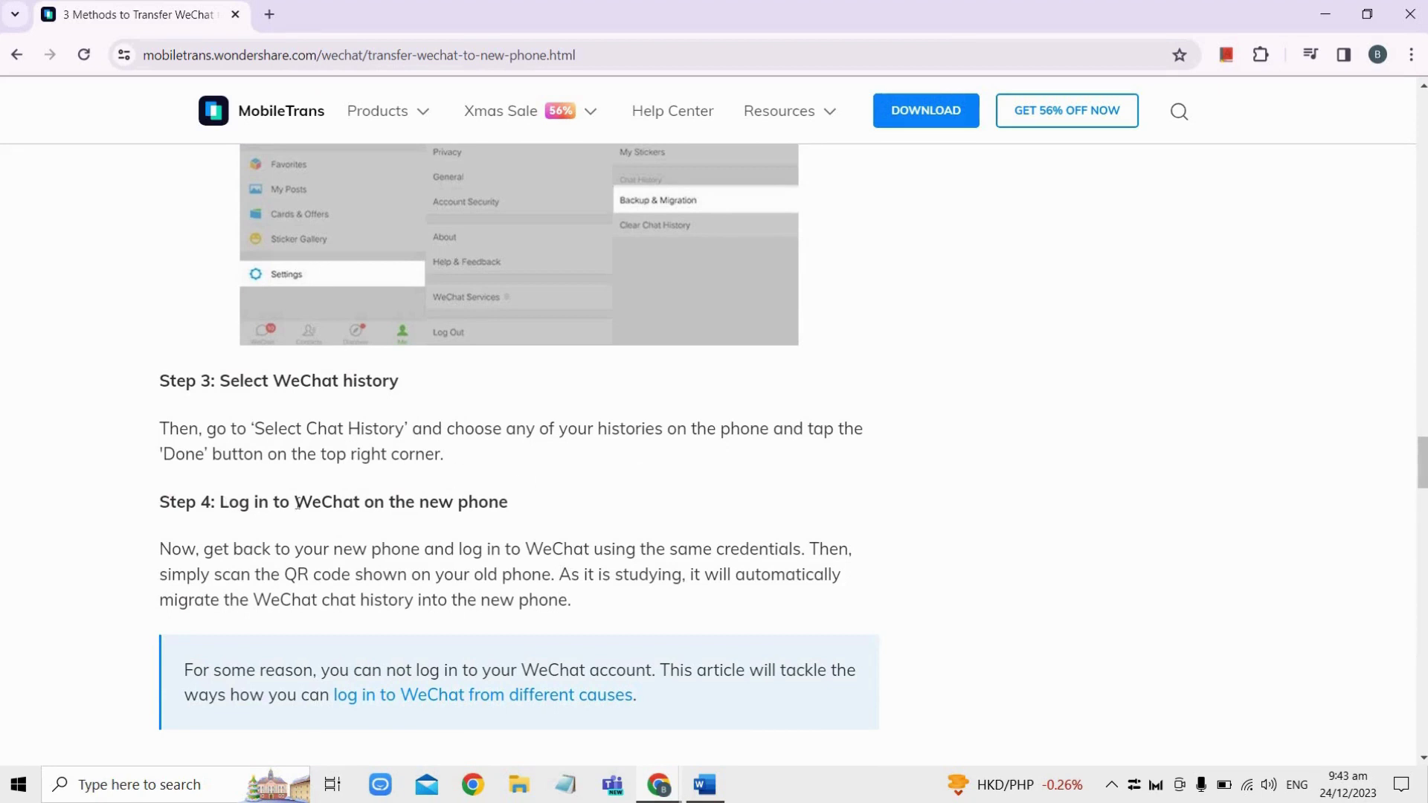
left_click_drag(221, 502, 508, 503)
left_click(352, 539)
- Highlight the same-credentials phrase and the scan-the-QR-code instruction, then deselect
left_click_drag(669, 549, 807, 551)
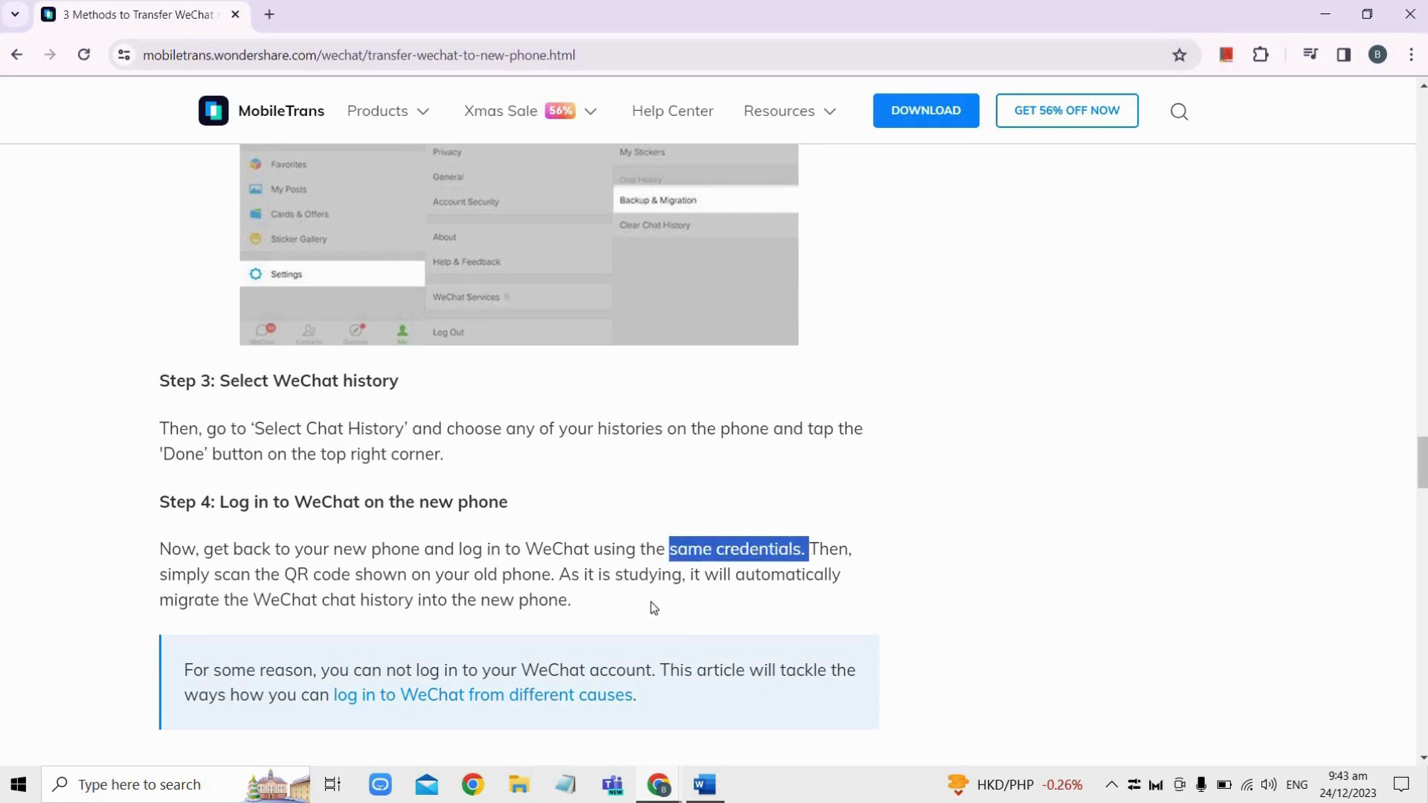
left_click_drag(214, 575, 552, 575)
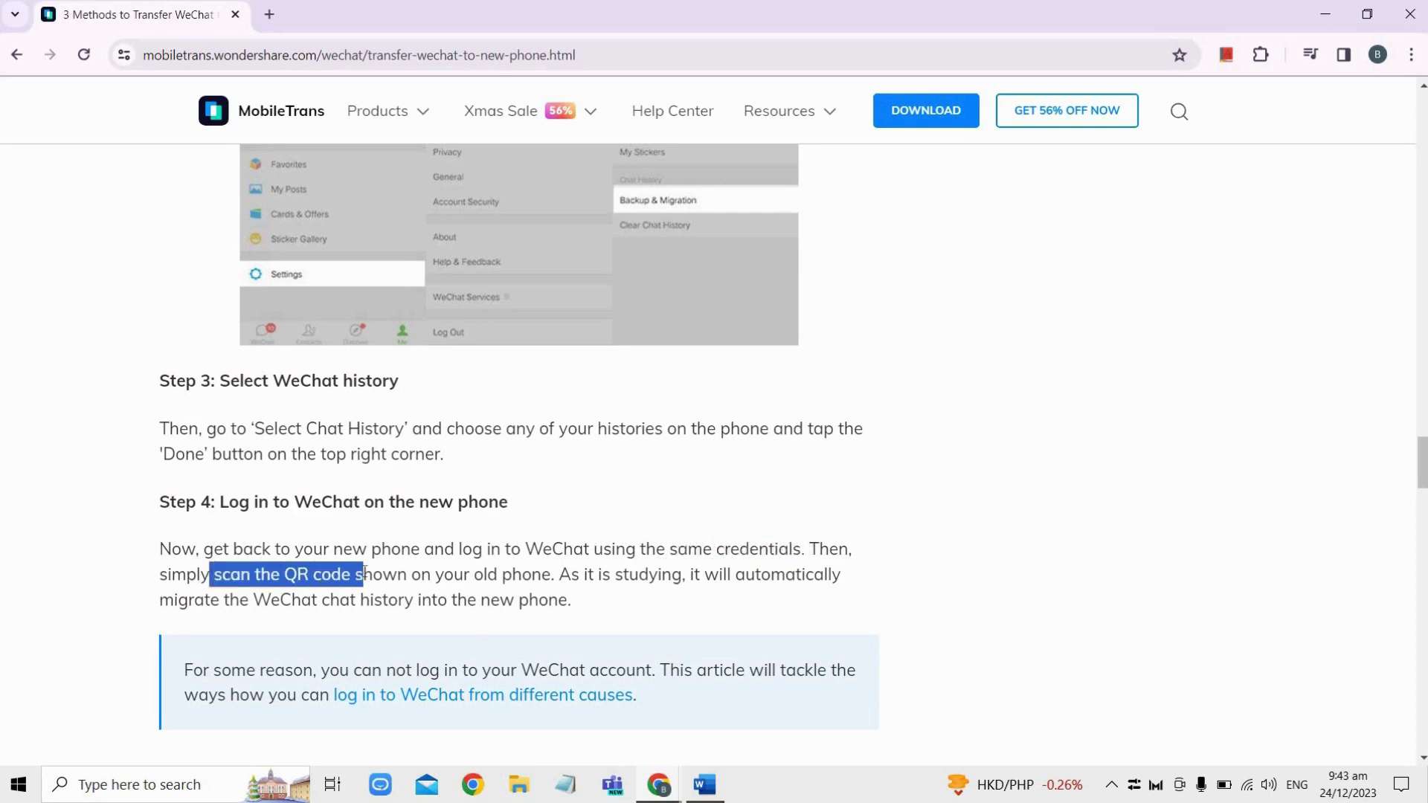
left_click(604, 574)
scroll(629, 516, "up", 3)
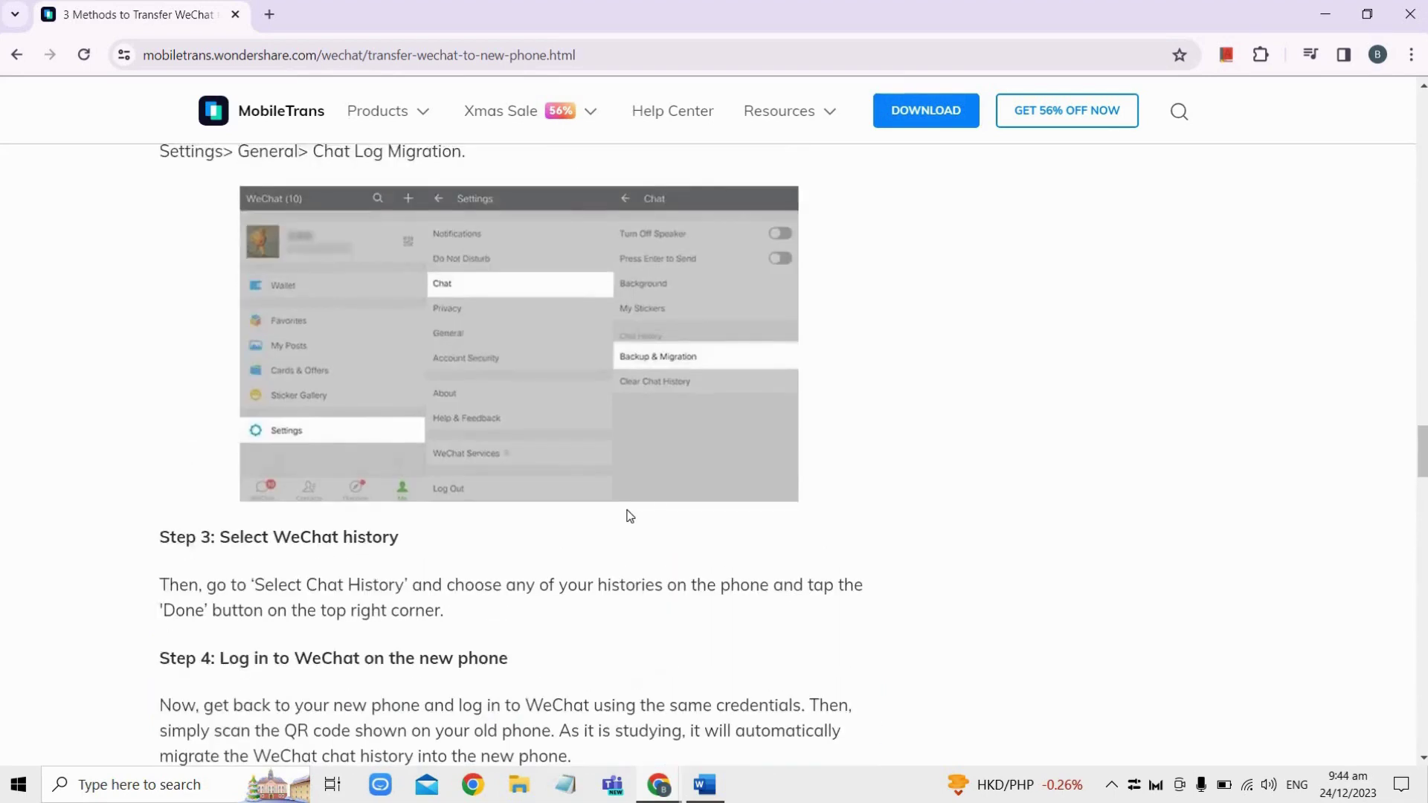
scroll(628, 515, "up", 3)
scroll(629, 516, "down", 3)
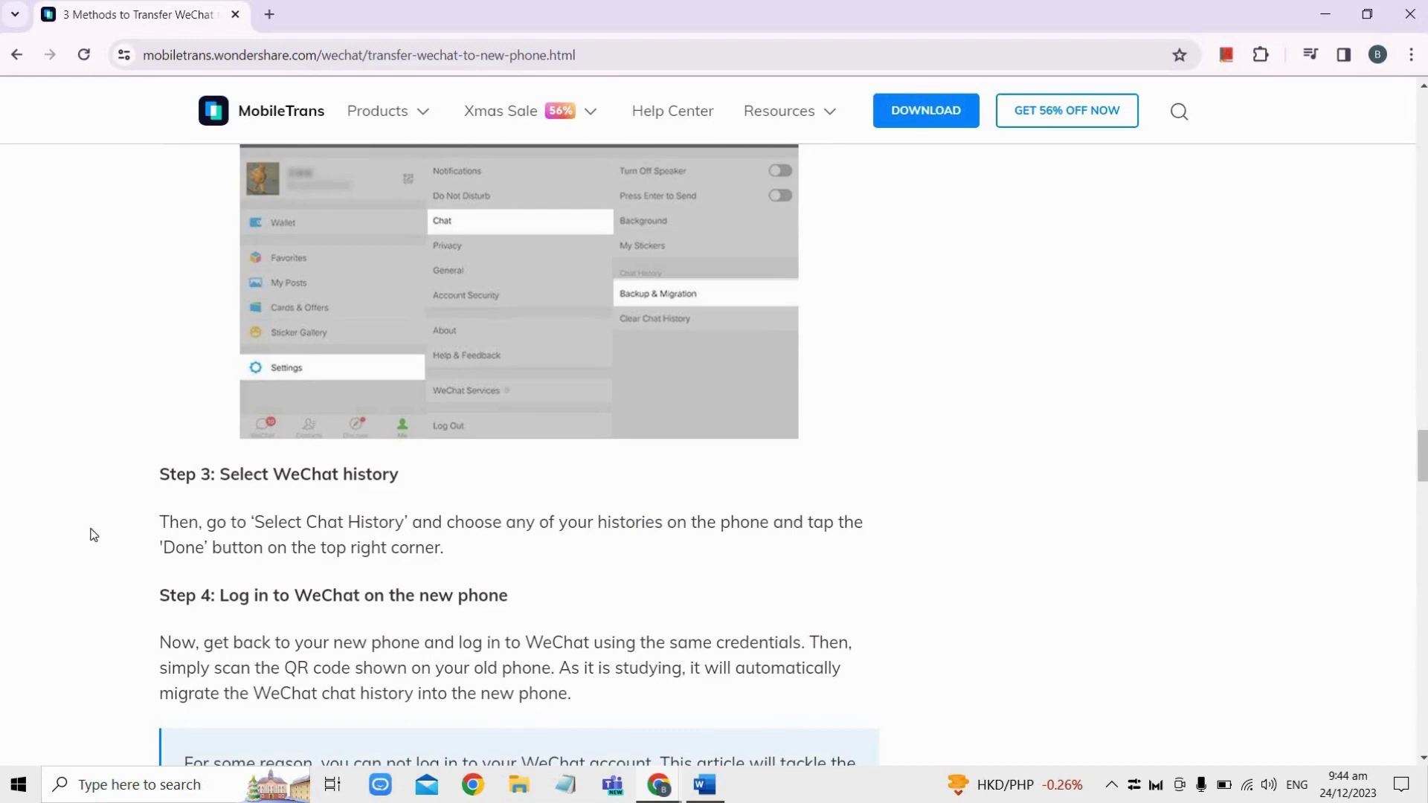
scroll(89, 532, "up", 5)
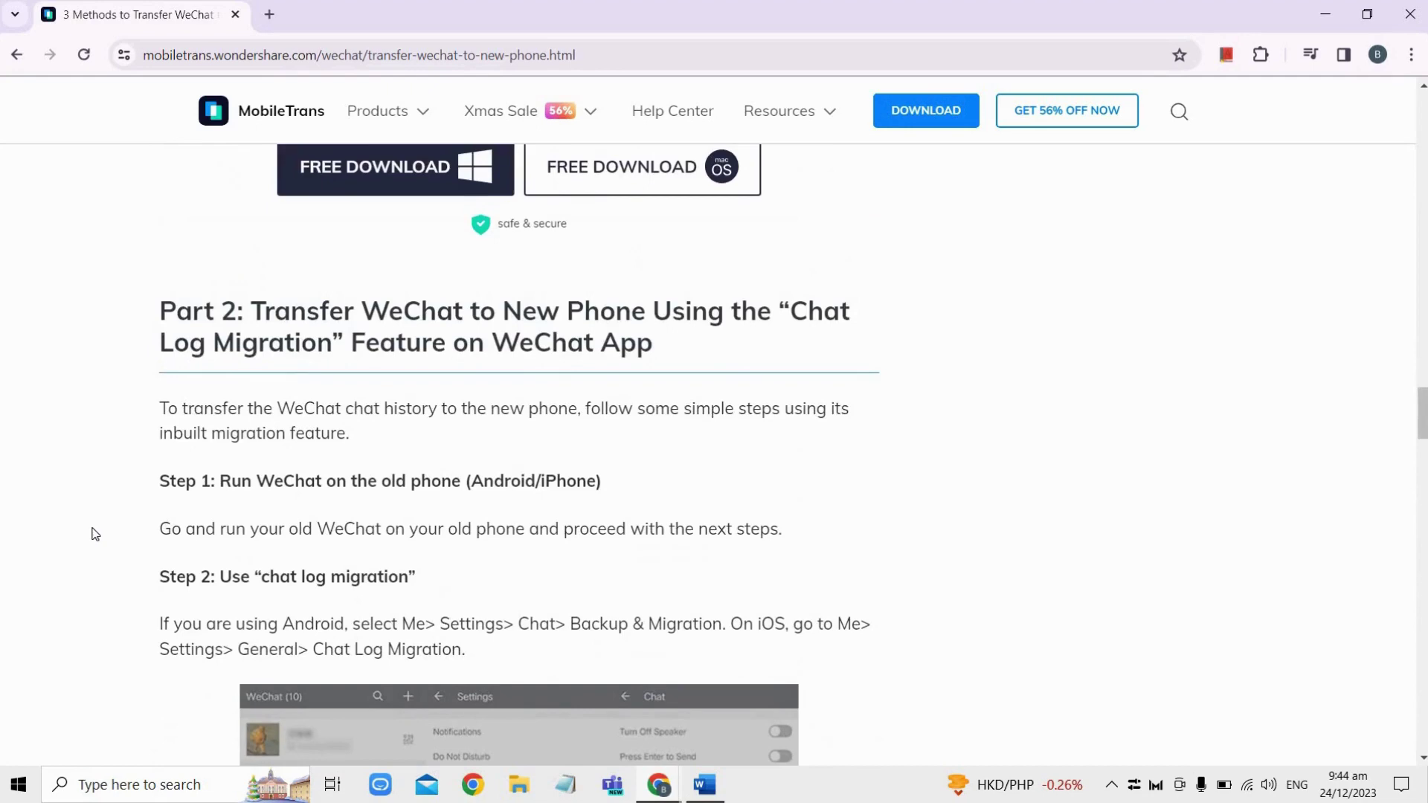
scroll(94, 533, "up", 6)
scroll(94, 534, "up", 3)
scroll(94, 534, "up", 3)
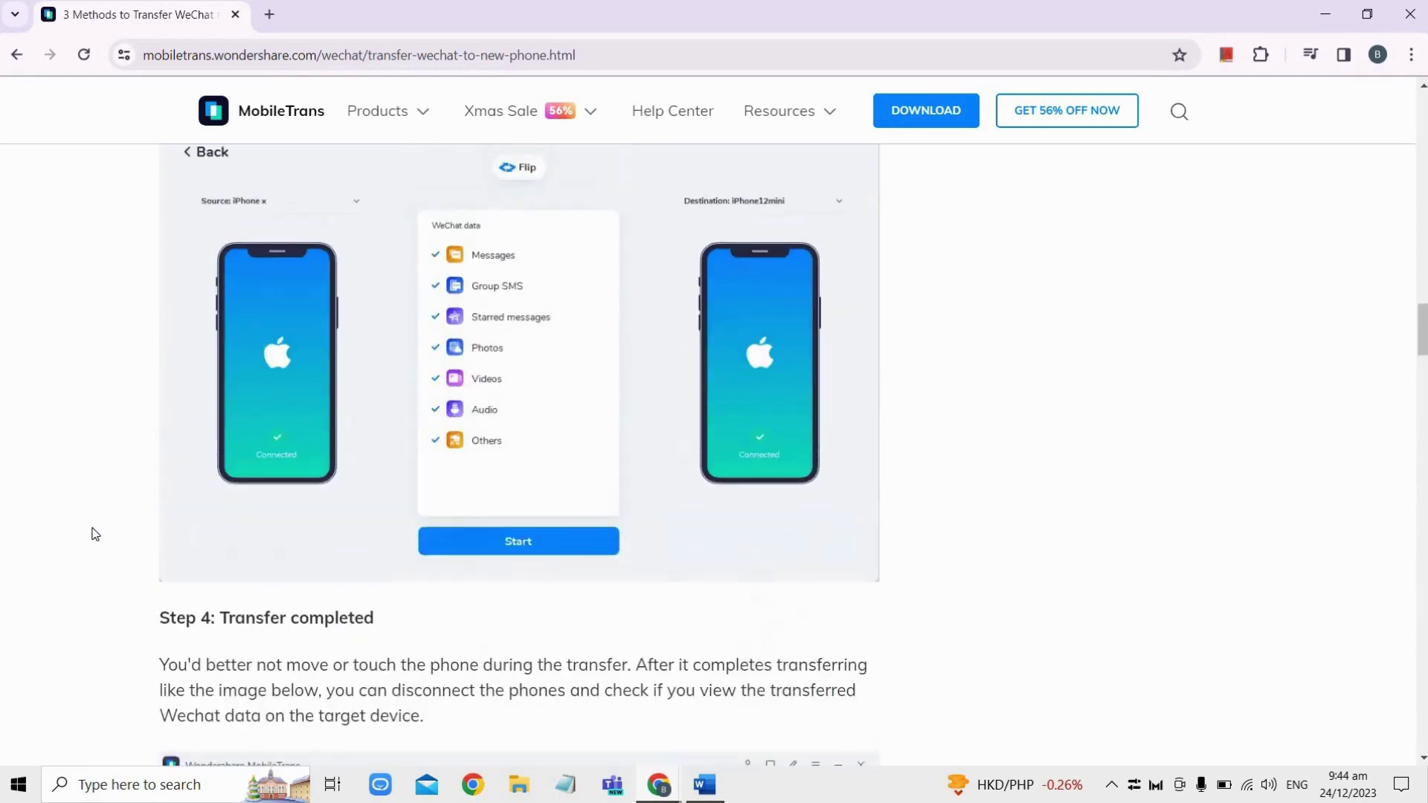
scroll(94, 534, "up", 2)
scroll(94, 534, "down", 3)
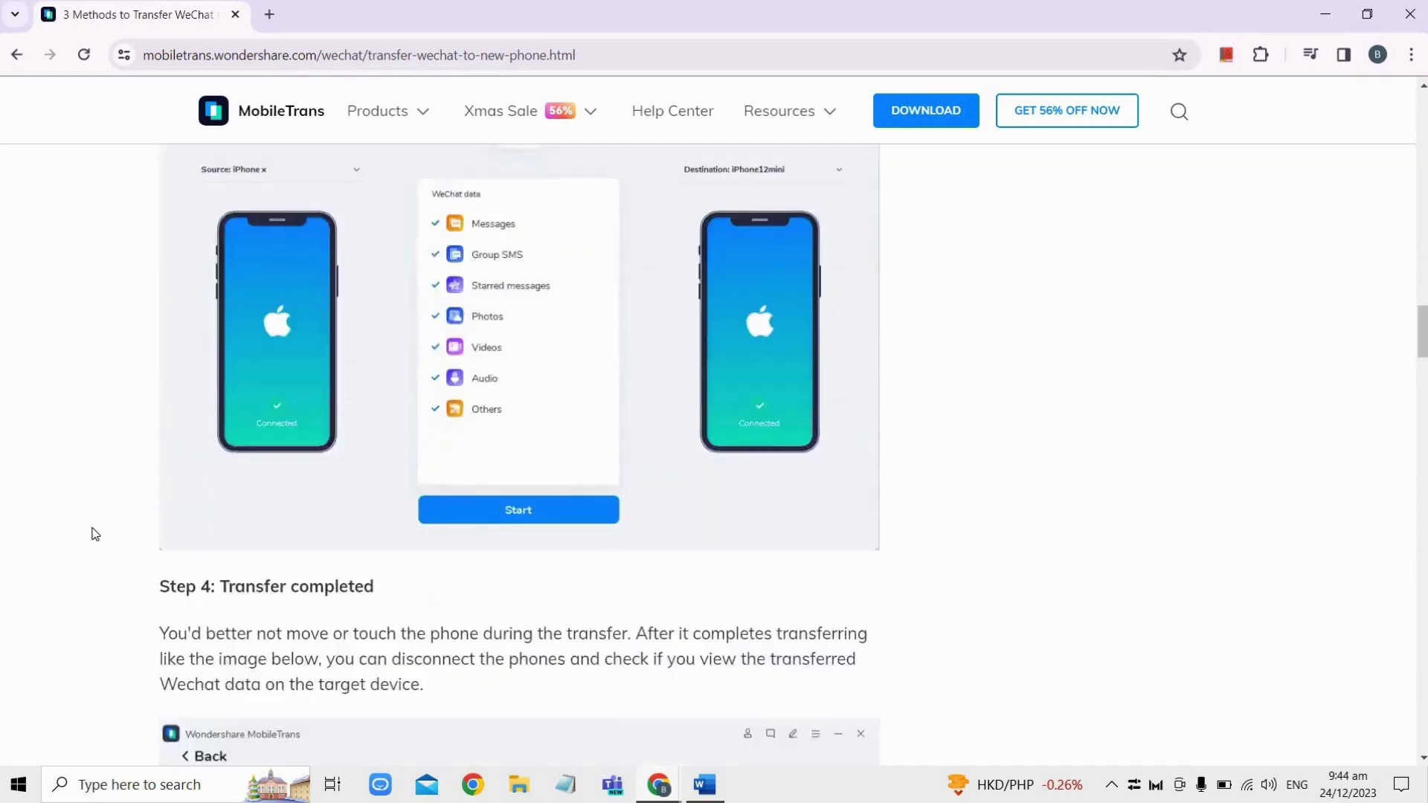
scroll(95, 533, "down", 4)
scroll(93, 533, "down", 6)
scroll(95, 533, "down", 1)
scroll(93, 534, "down", 2)
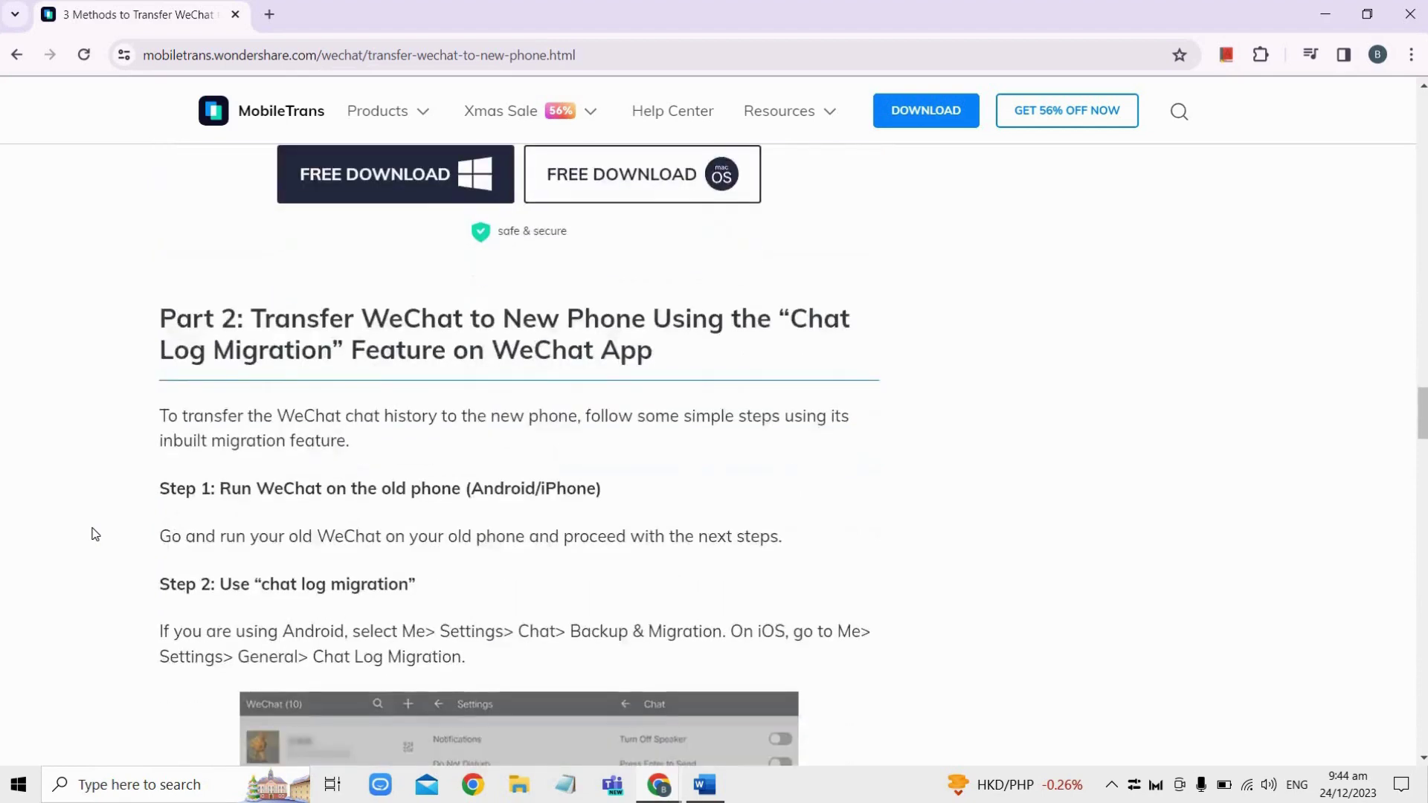